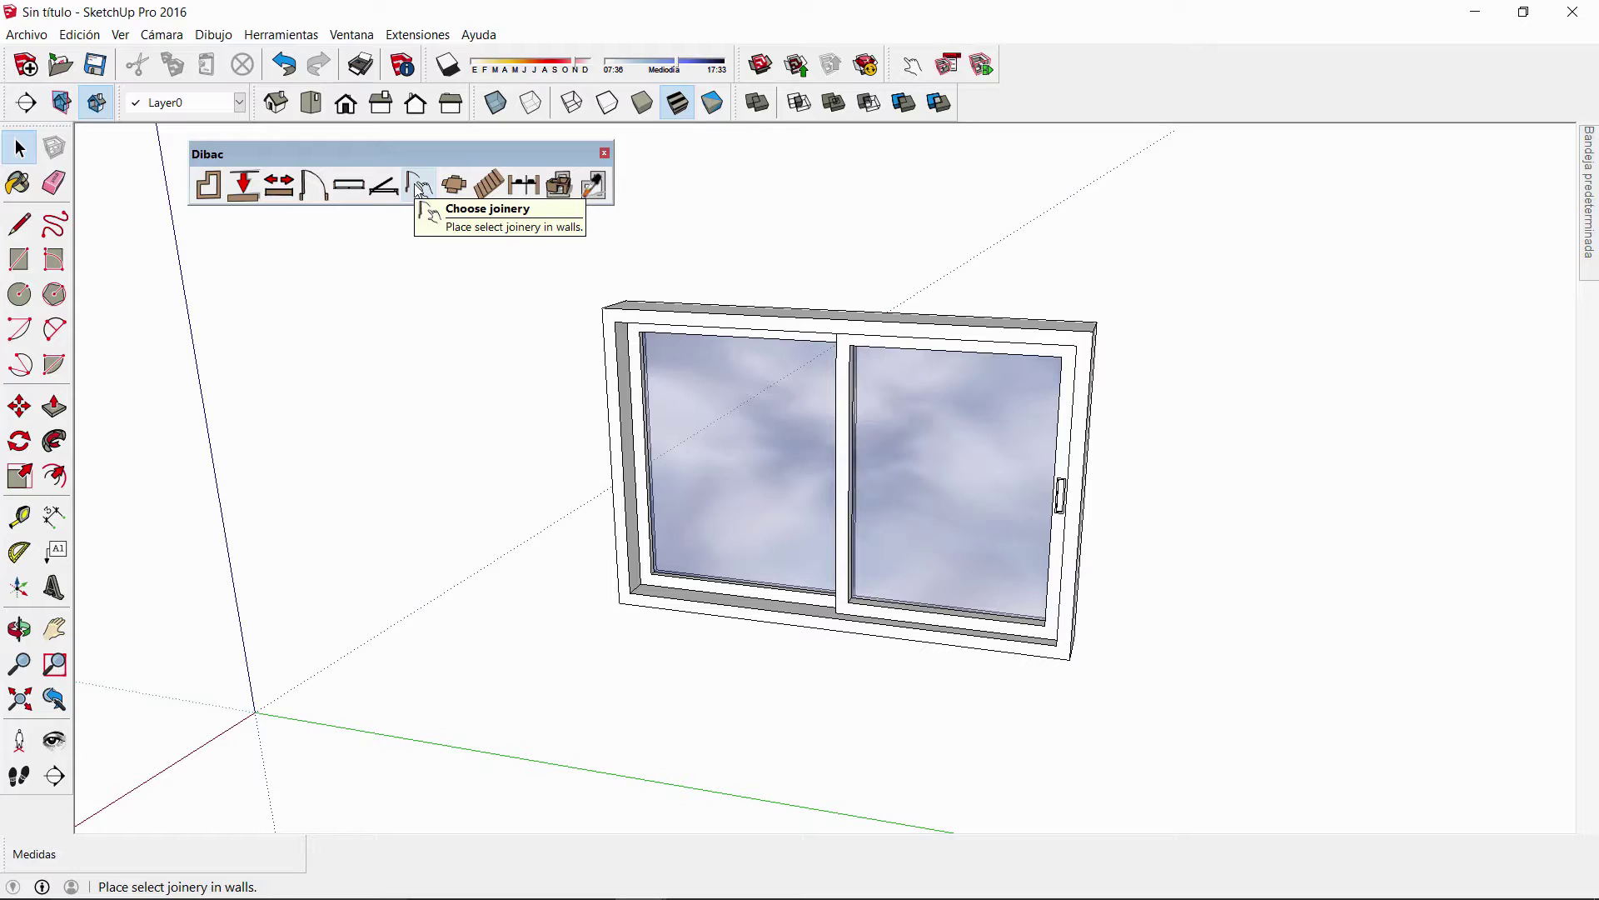
Select the whole sliding window and start a new component named Window.
click(423, 188)
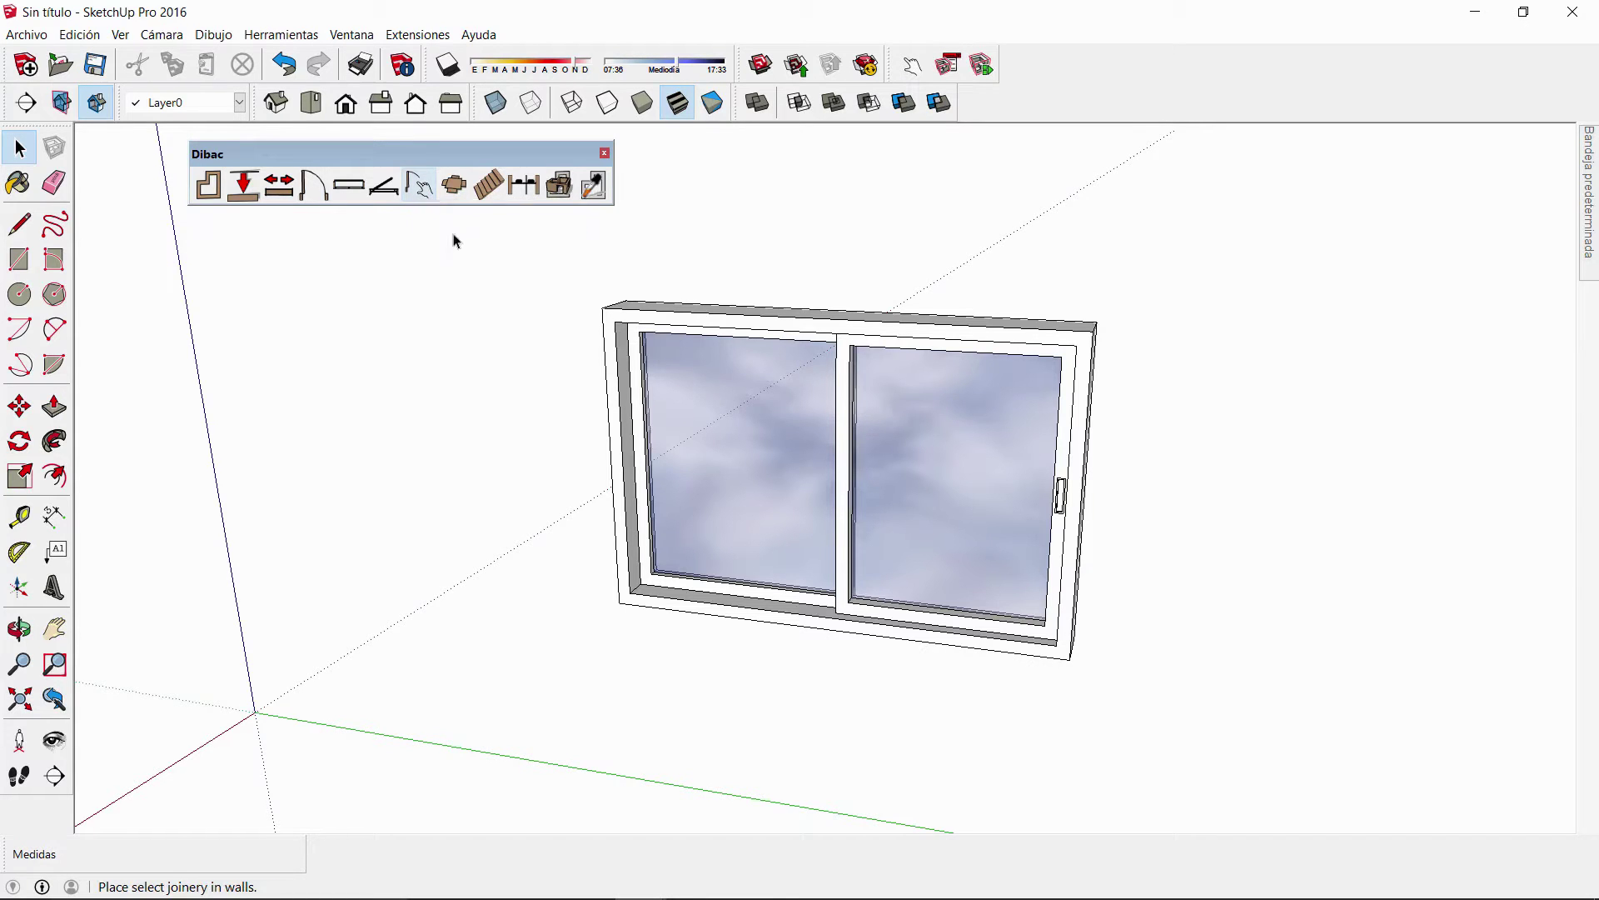
drag(588, 315, 1120, 683)
right_click(938, 444)
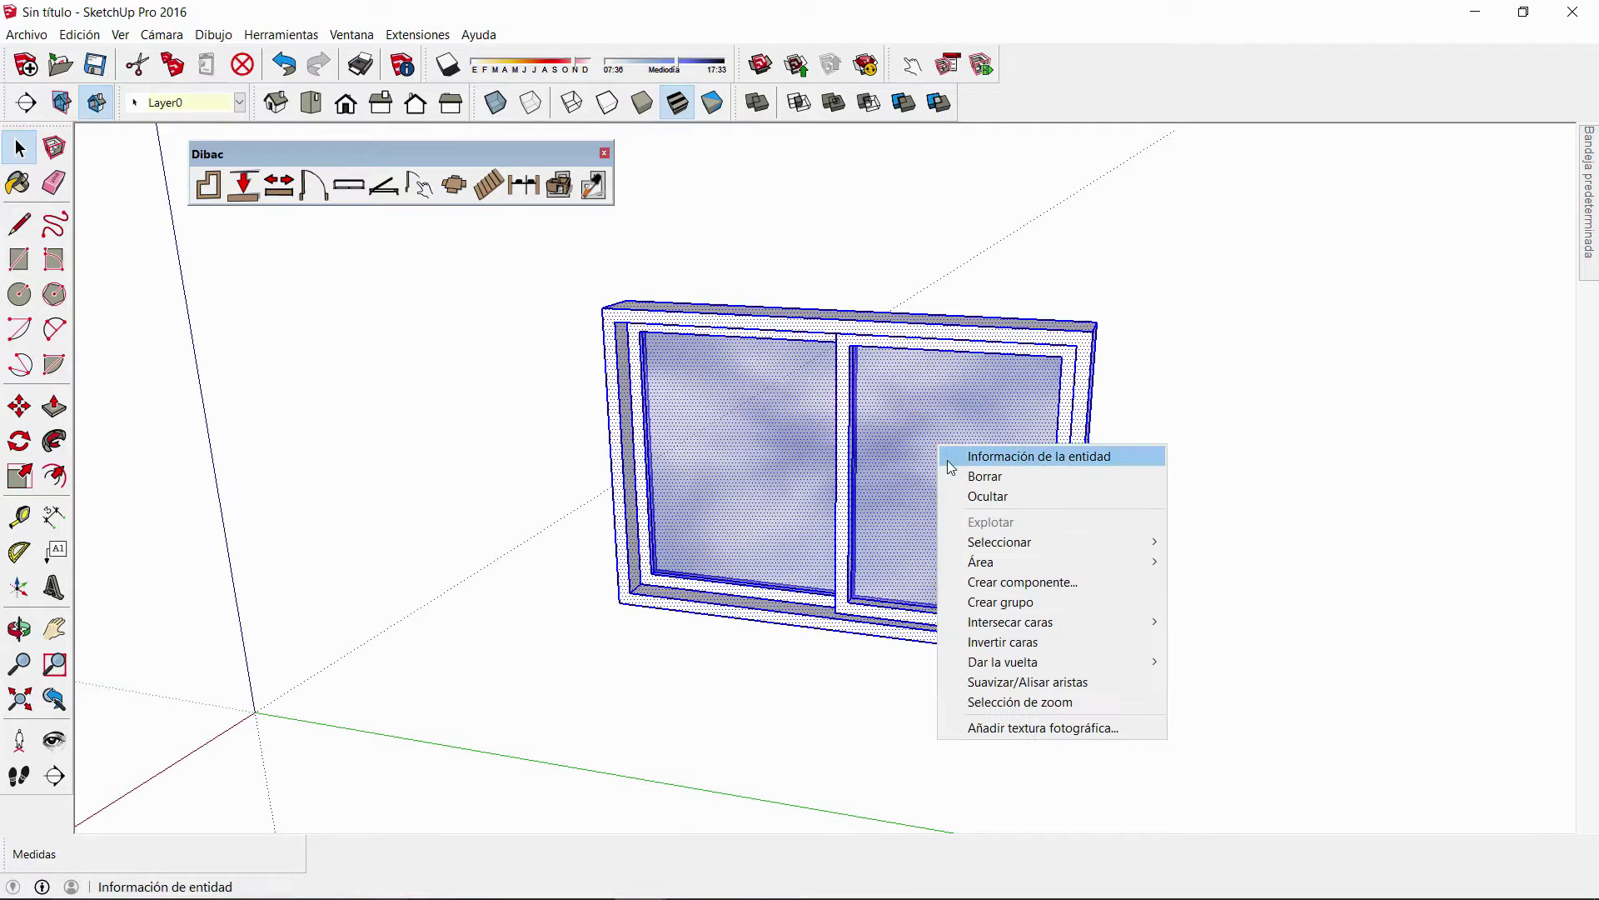
click(1003, 588)
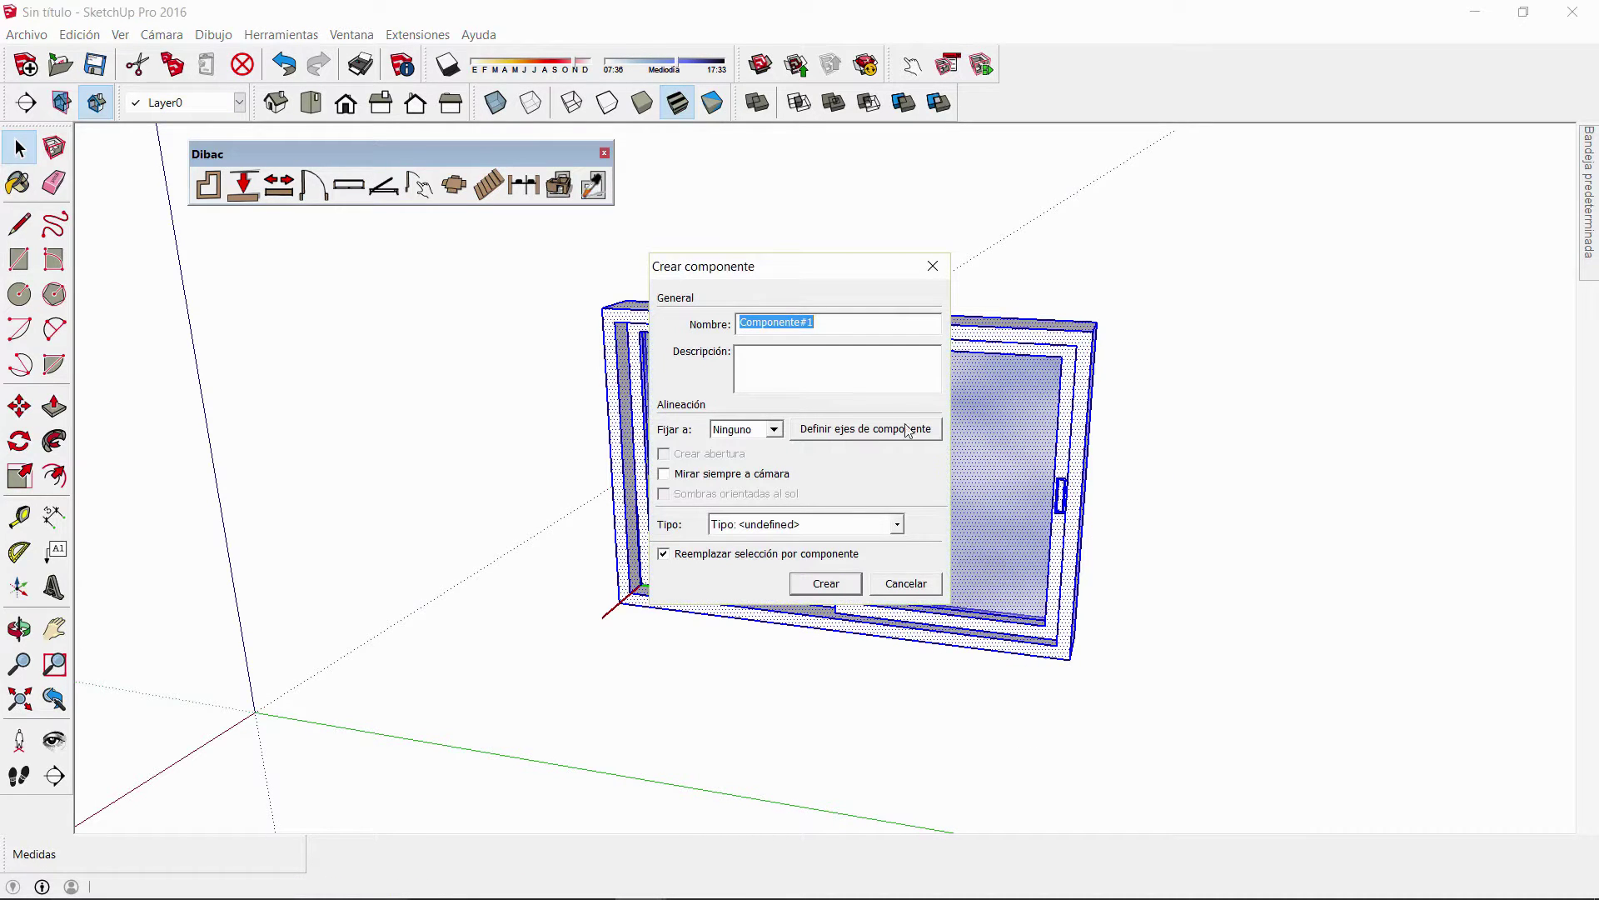
text(Window)
Place the component's axes at the window's bottom corner along its bottom edge, then create it.
click(881, 437)
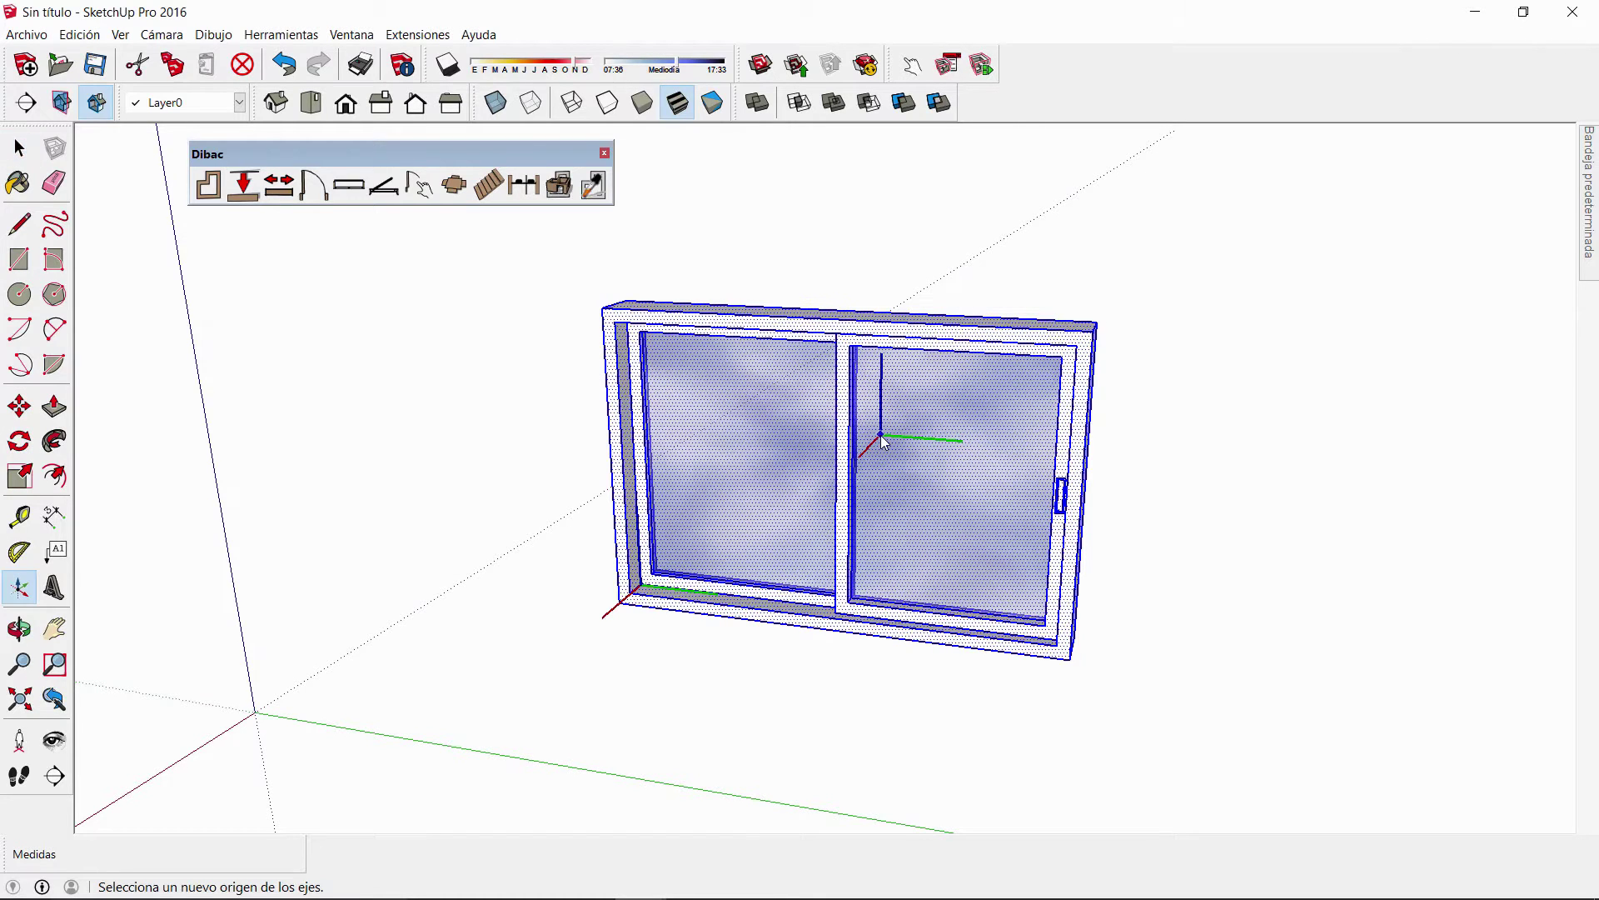
middle_drag(758, 625, 575, 593)
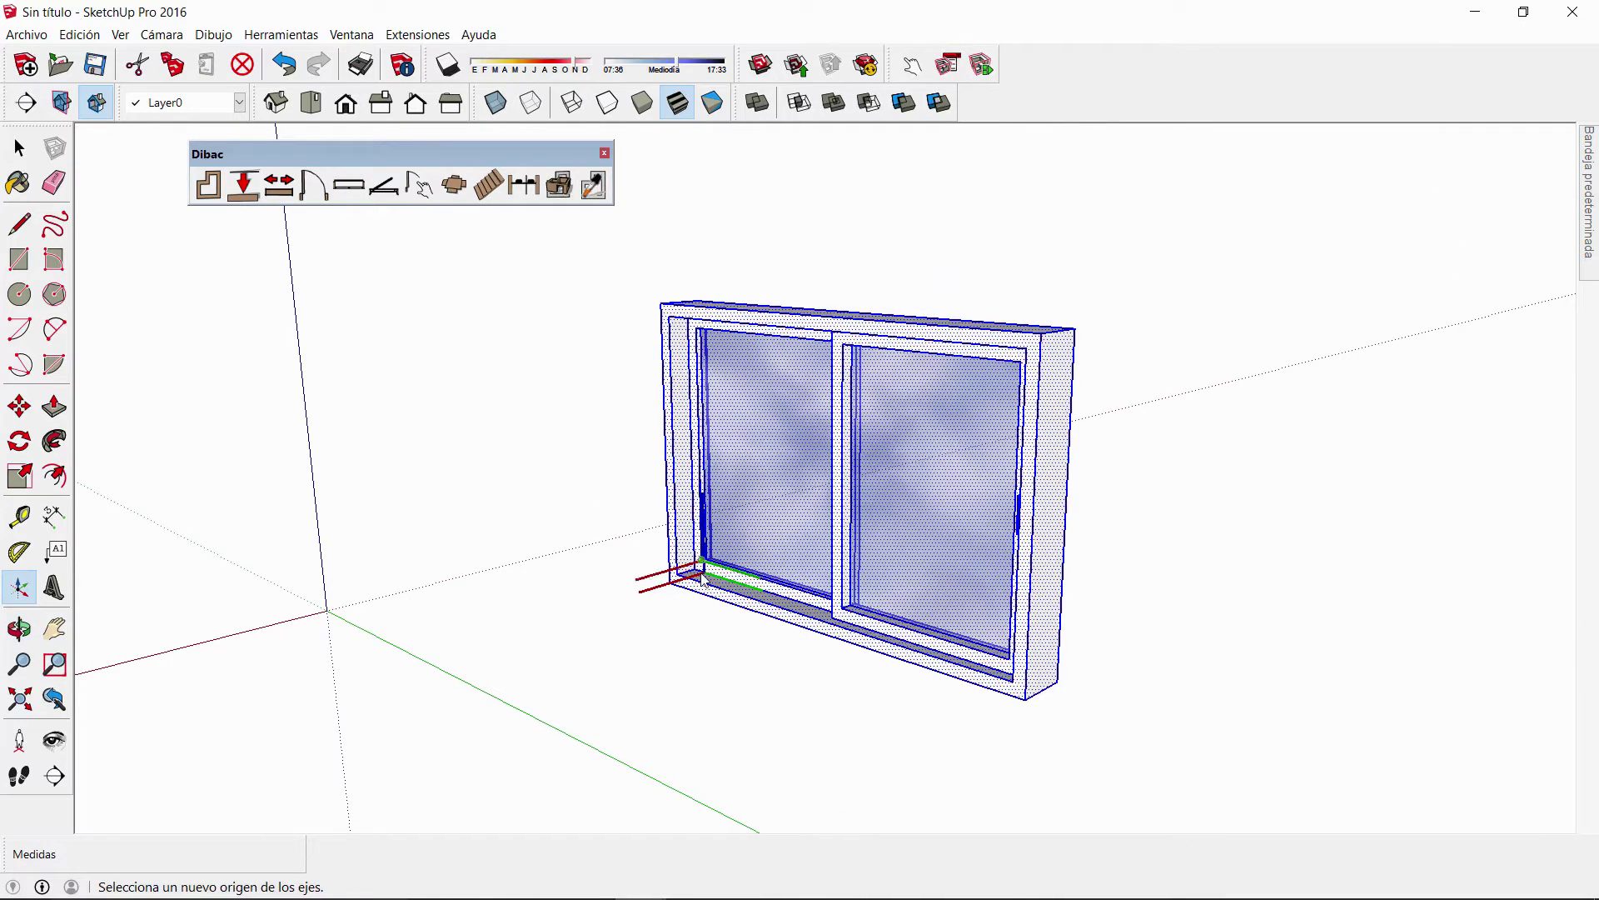
click(1026, 705)
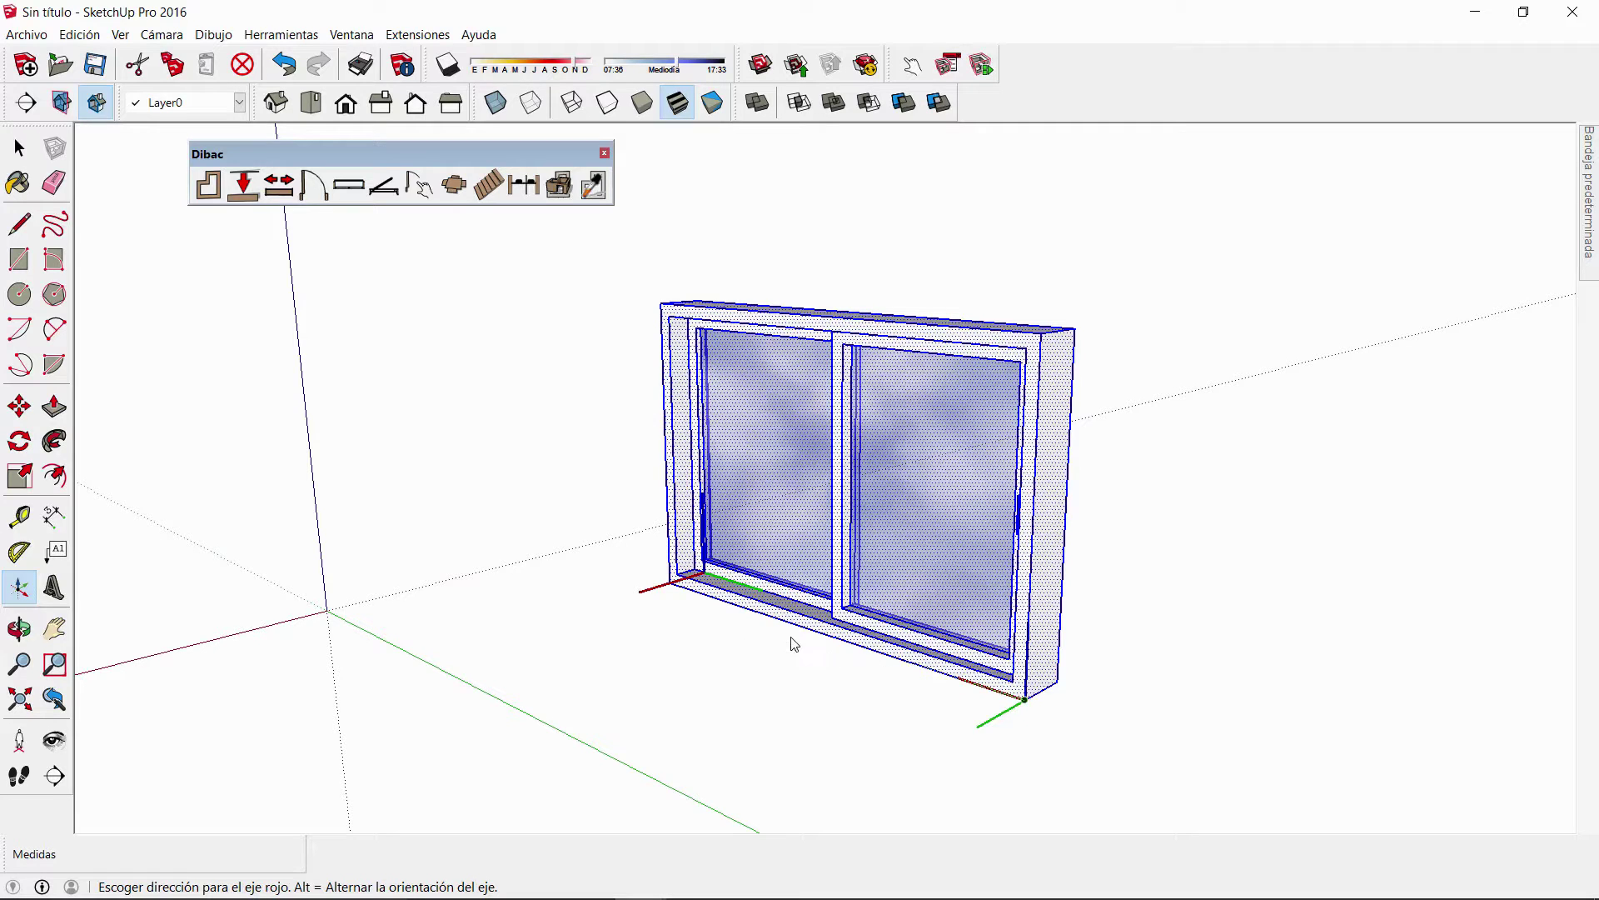
click(733, 608)
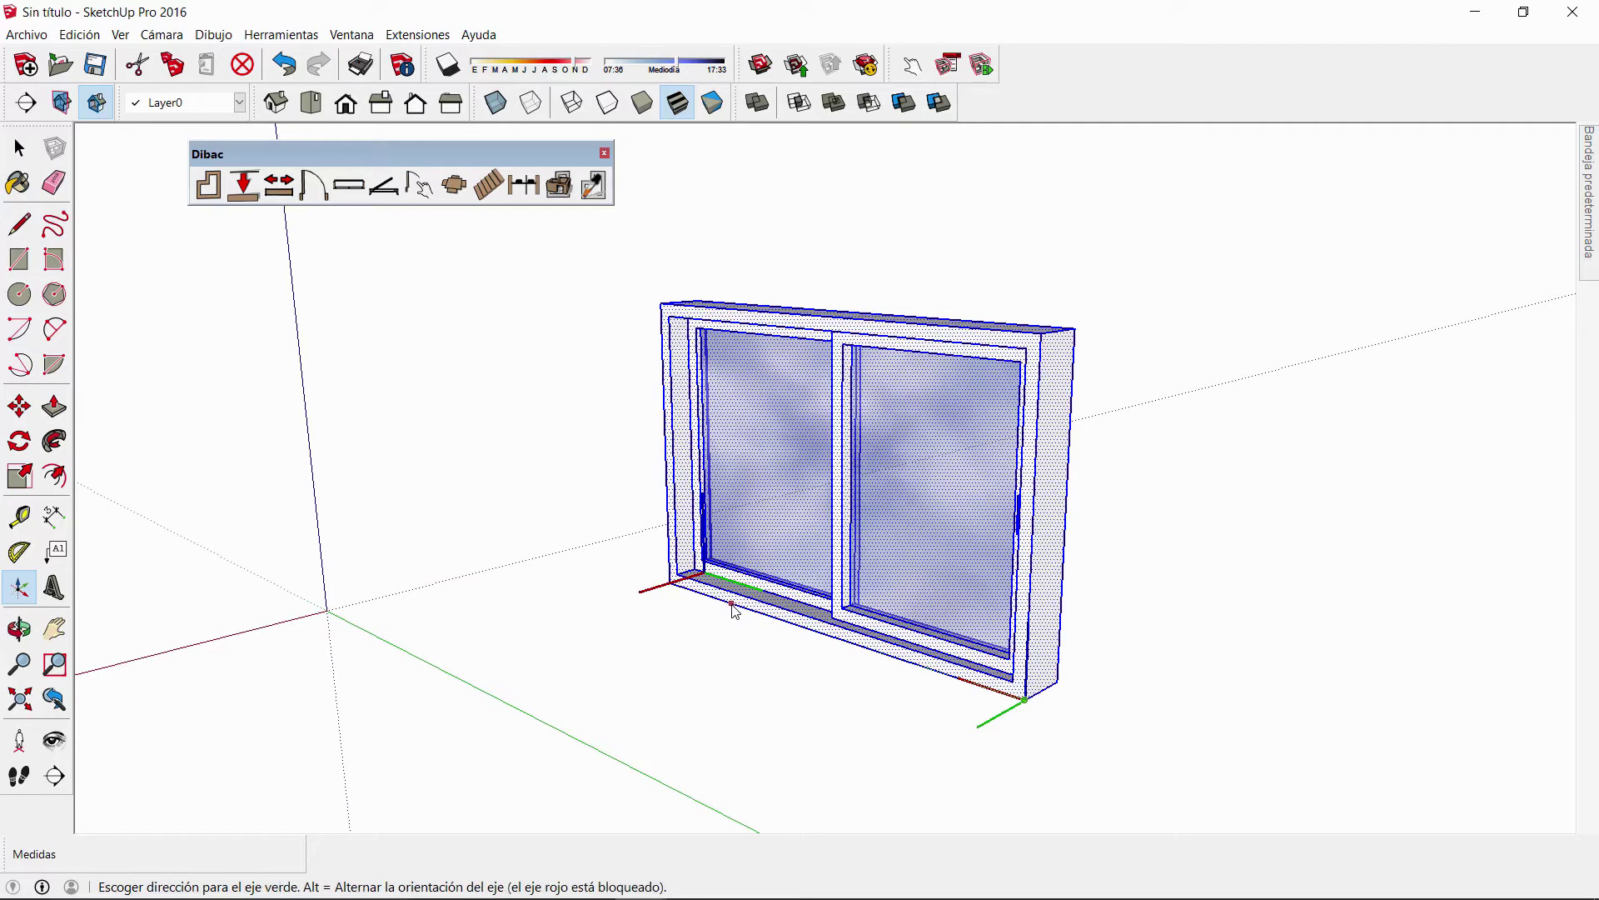
middle_drag(913, 732, 773, 718)
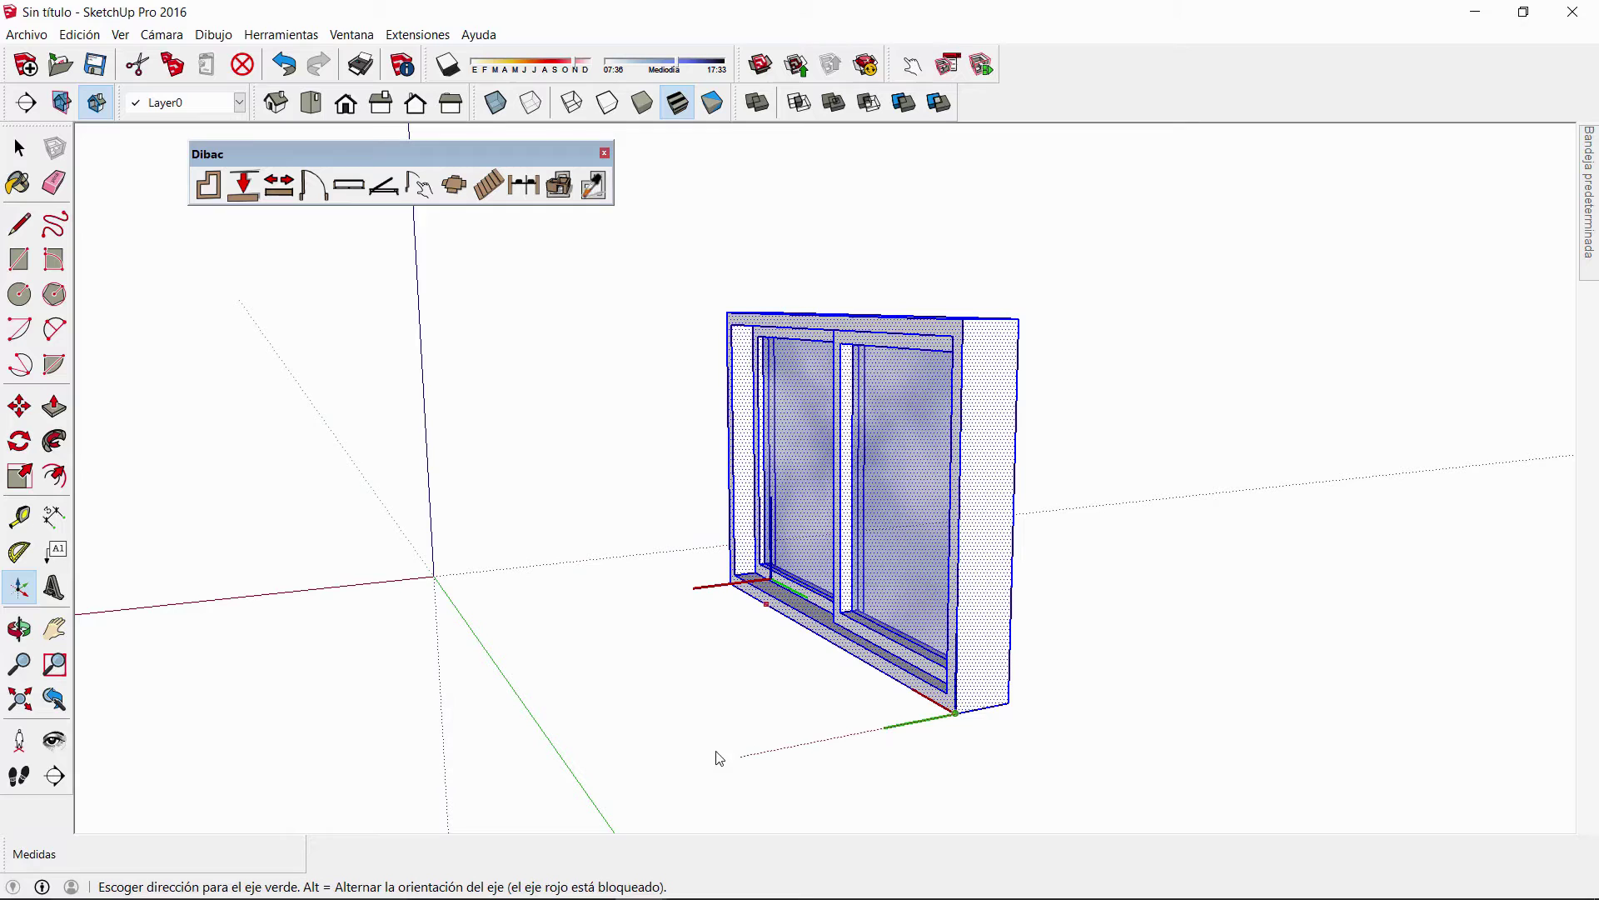
middle_drag(524, 799, 446, 692)
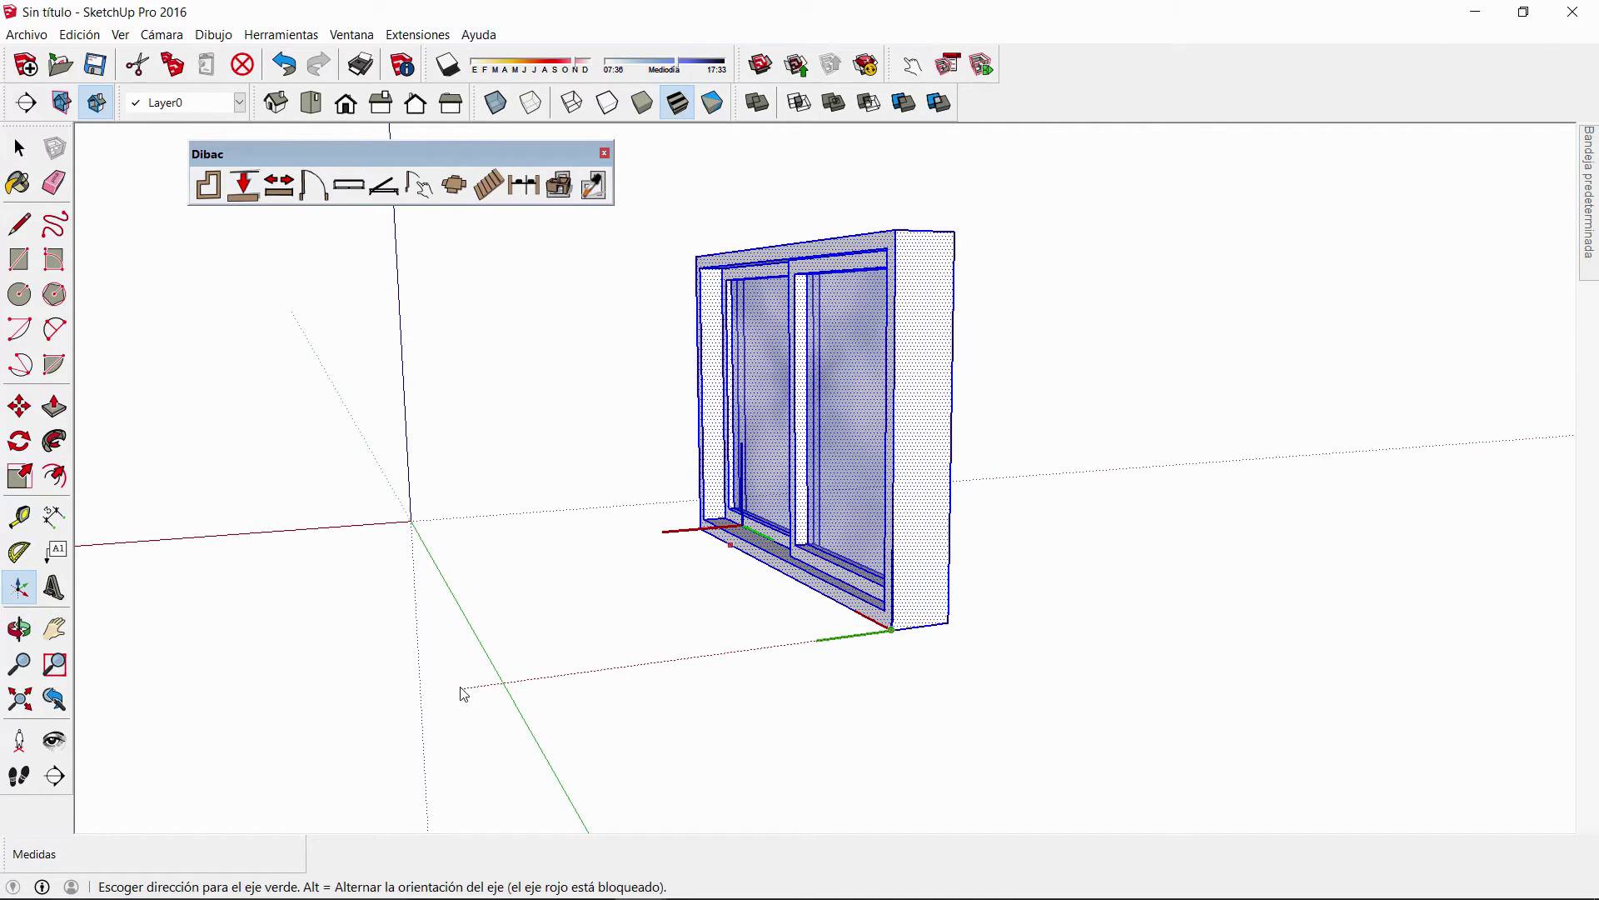
click(462, 691)
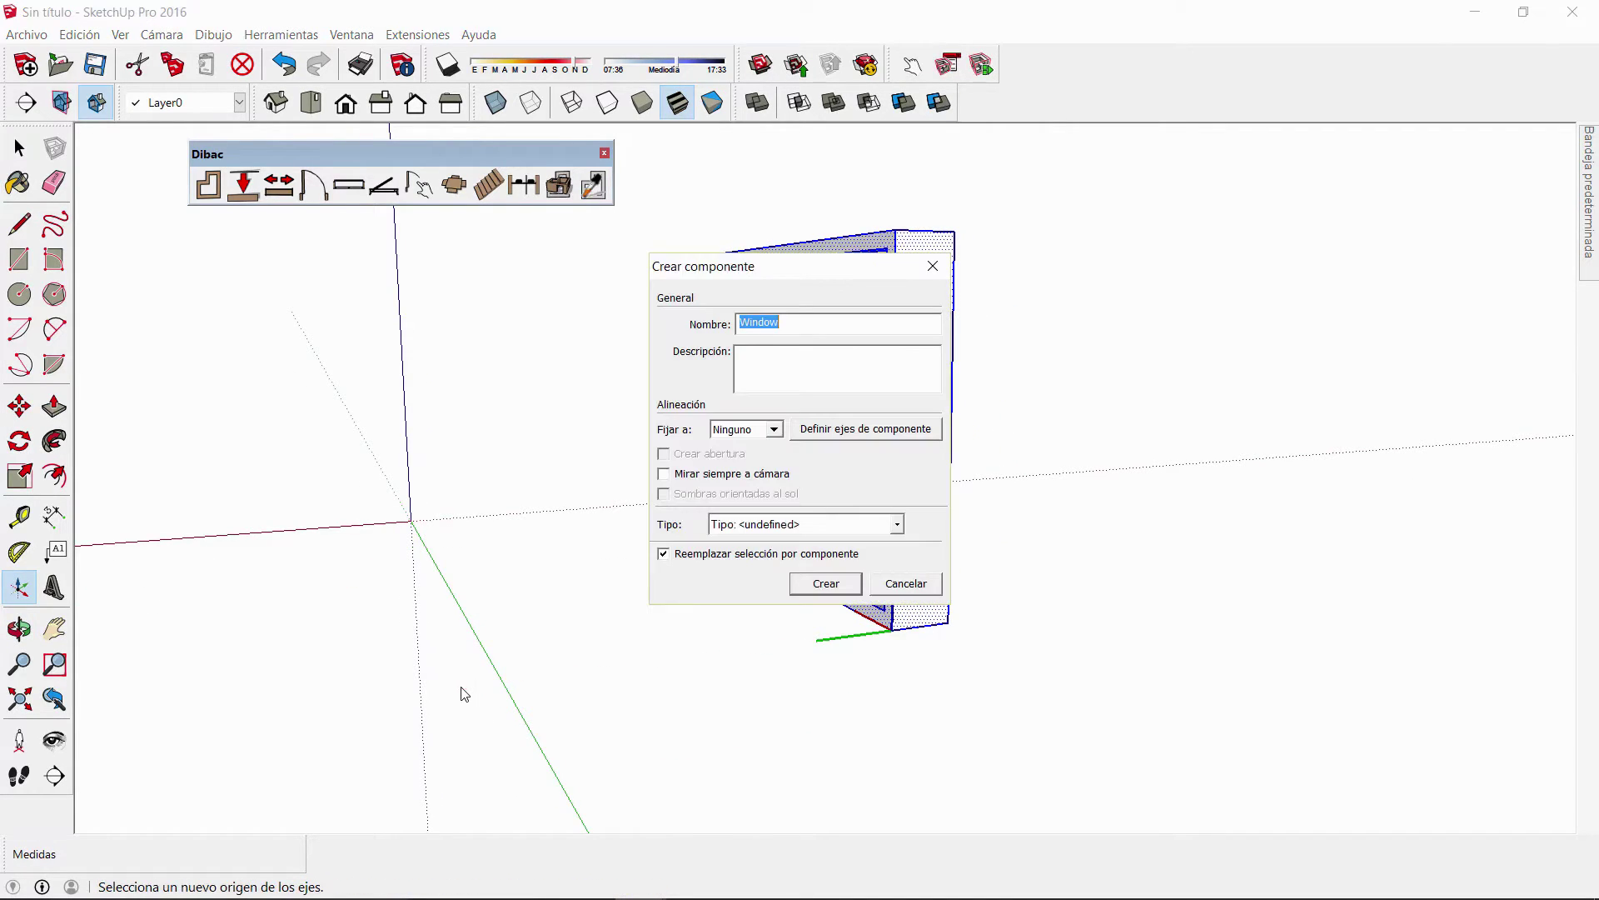
click(824, 583)
Exit editing of the Window component and select it.
middle_drag(704, 454, 1000, 537)
key(space)
double_click(846, 504)
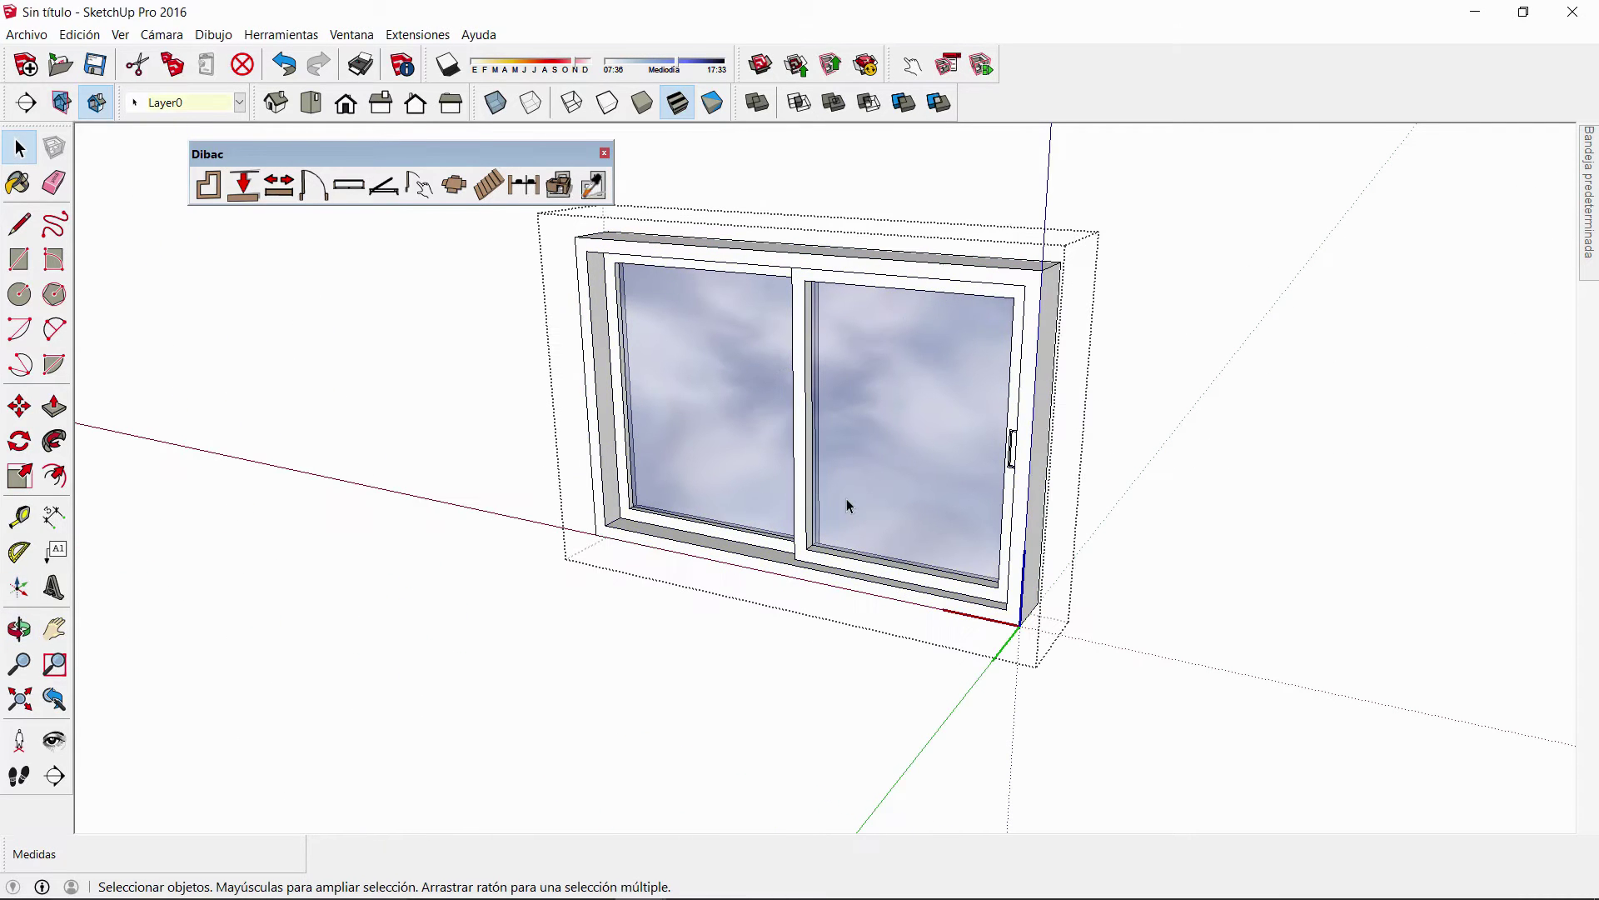
middle_drag(1034, 635, 1103, 614)
click(1141, 624)
click(855, 474)
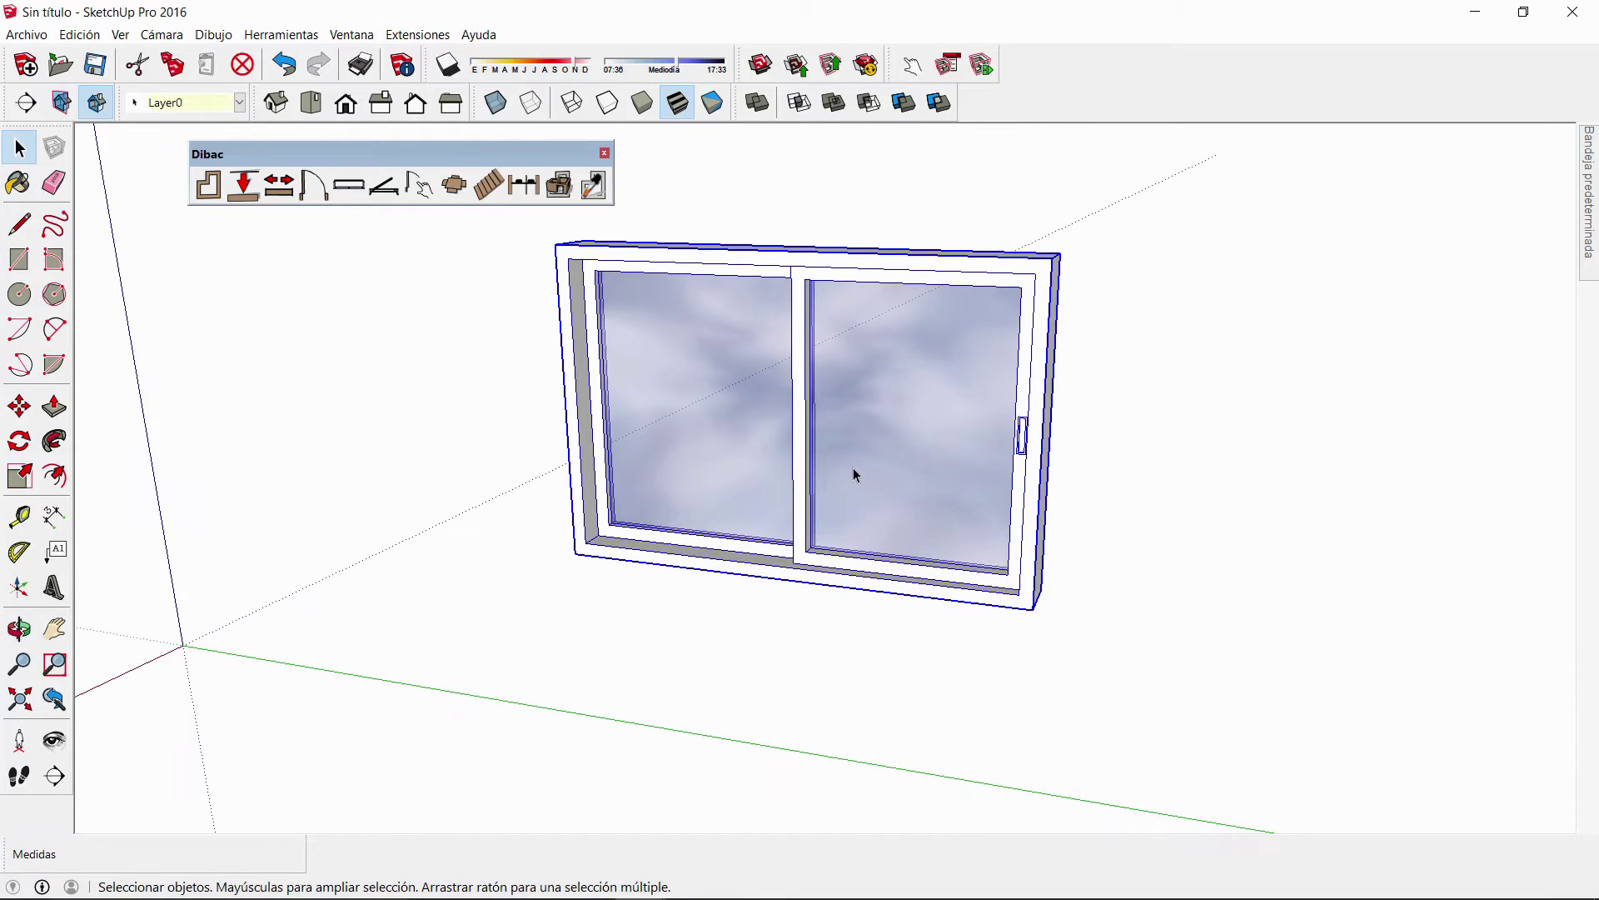
Save the Window component to Escritorio as Window_Dibac.
right_click(853, 466)
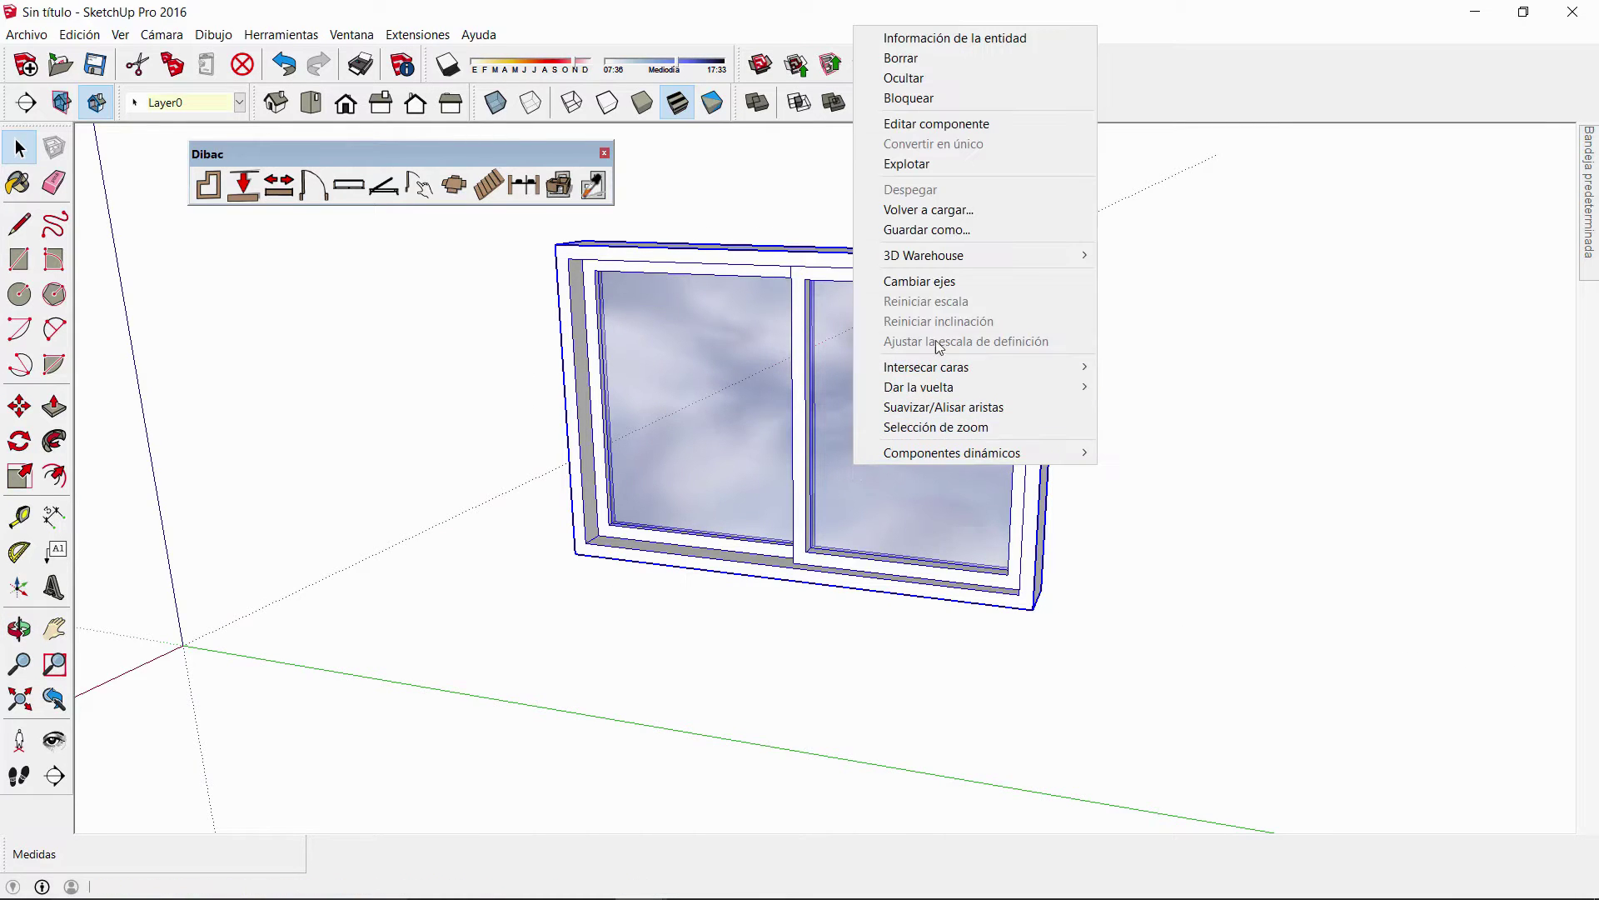
click(925, 231)
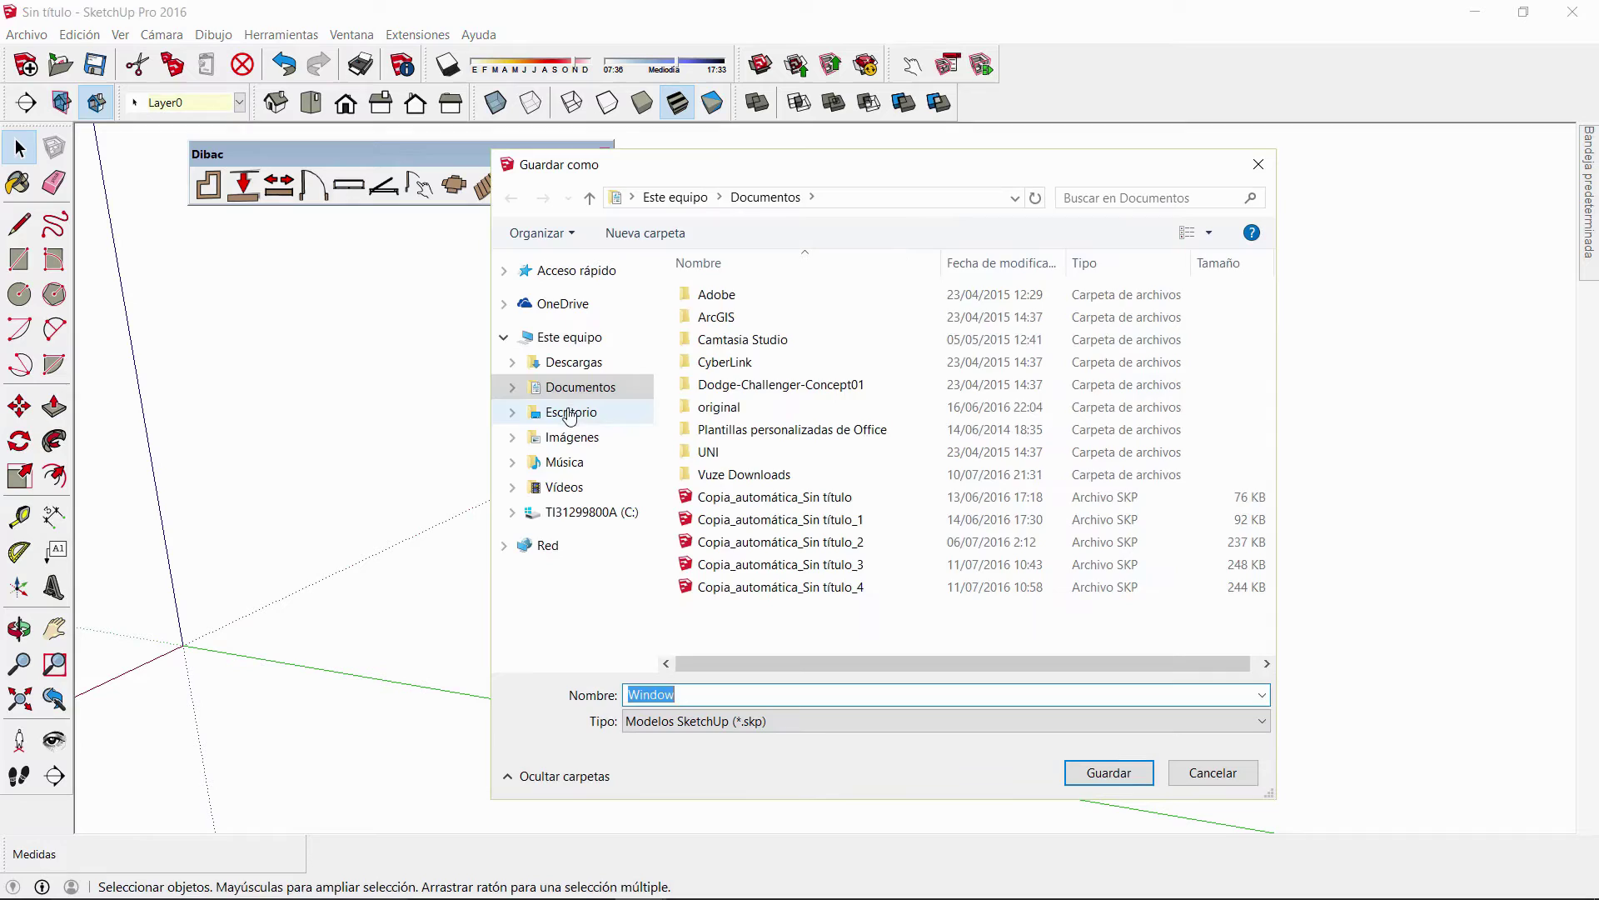
click(563, 412)
double_click(706, 695)
click(711, 695)
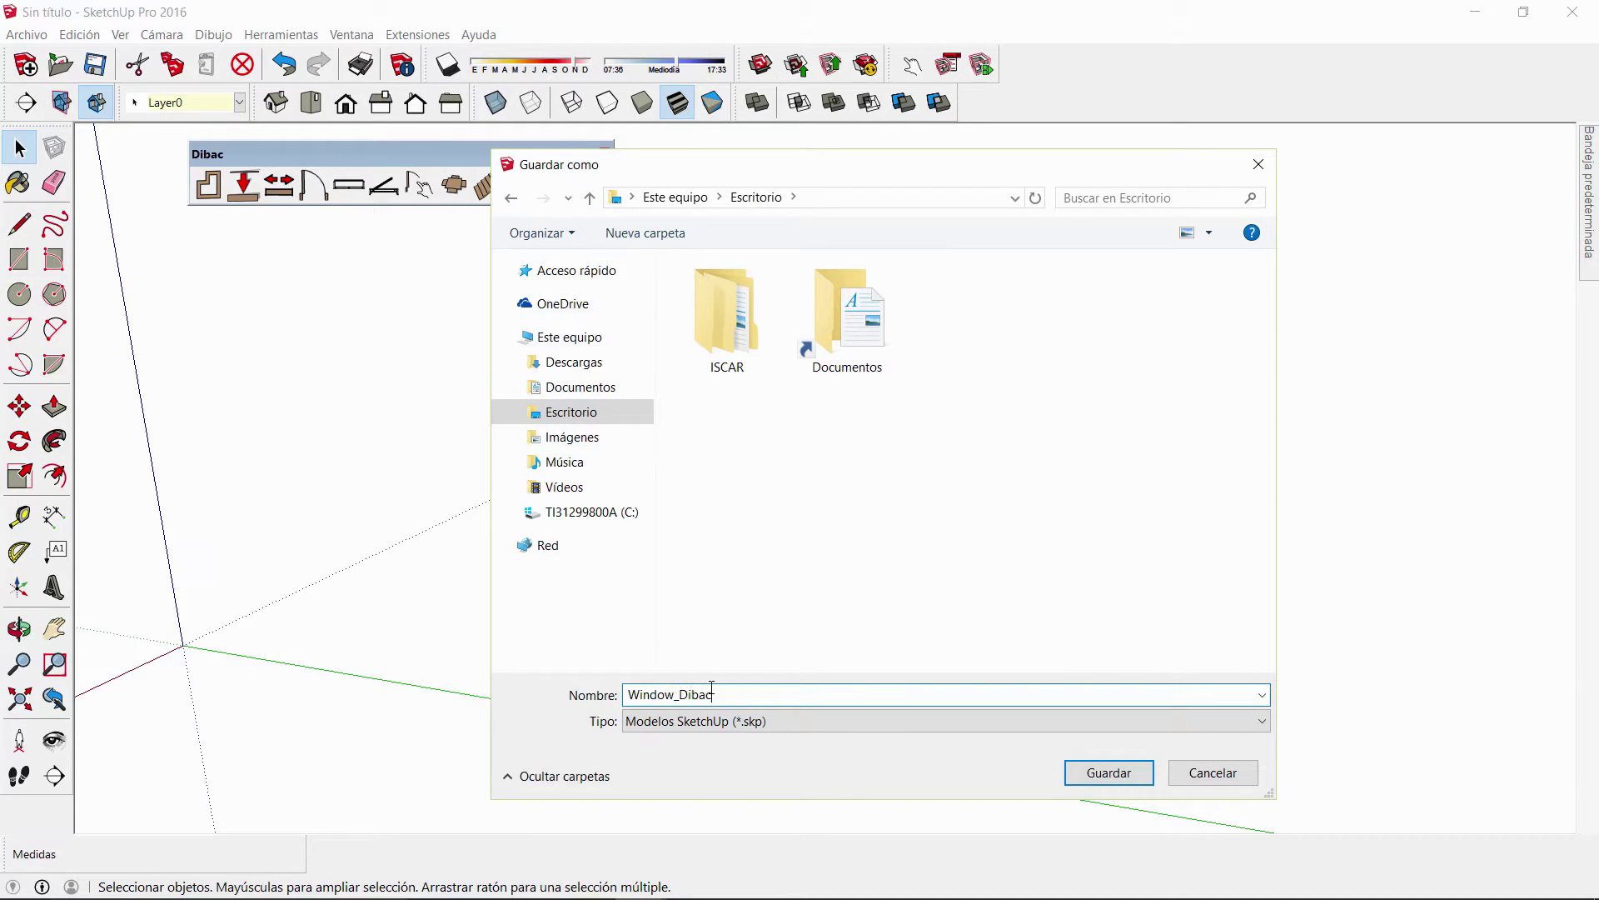
click(1079, 773)
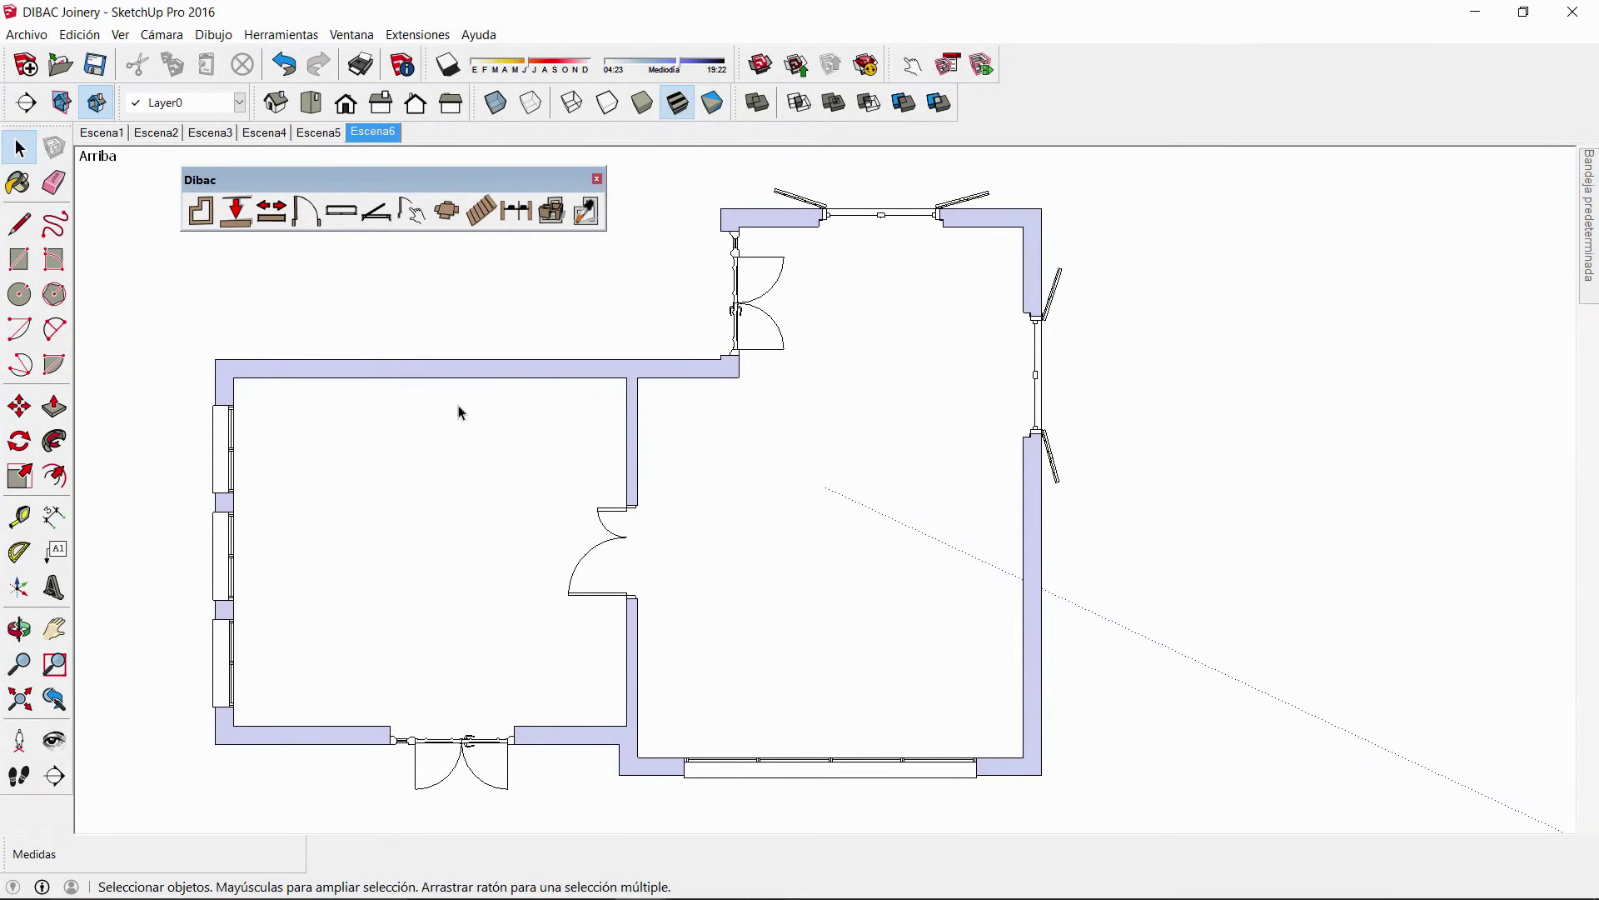
Inside the floor-plan group, load Window_Dibac from the Desktop as Dibac joinery.
click(451, 377)
click(455, 380)
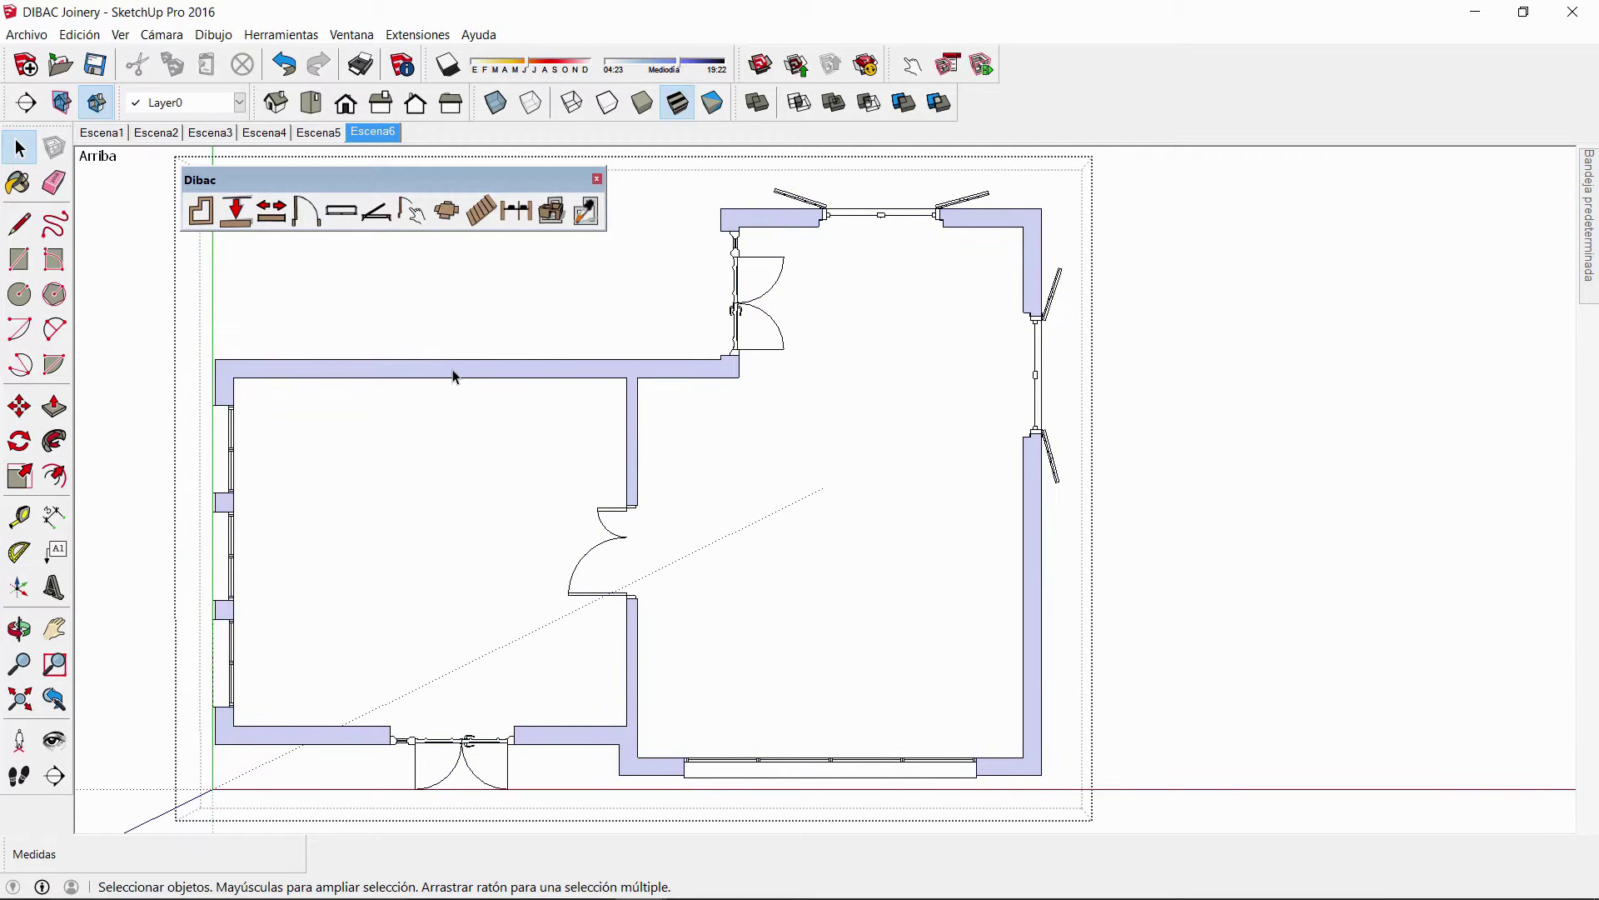
click(414, 213)
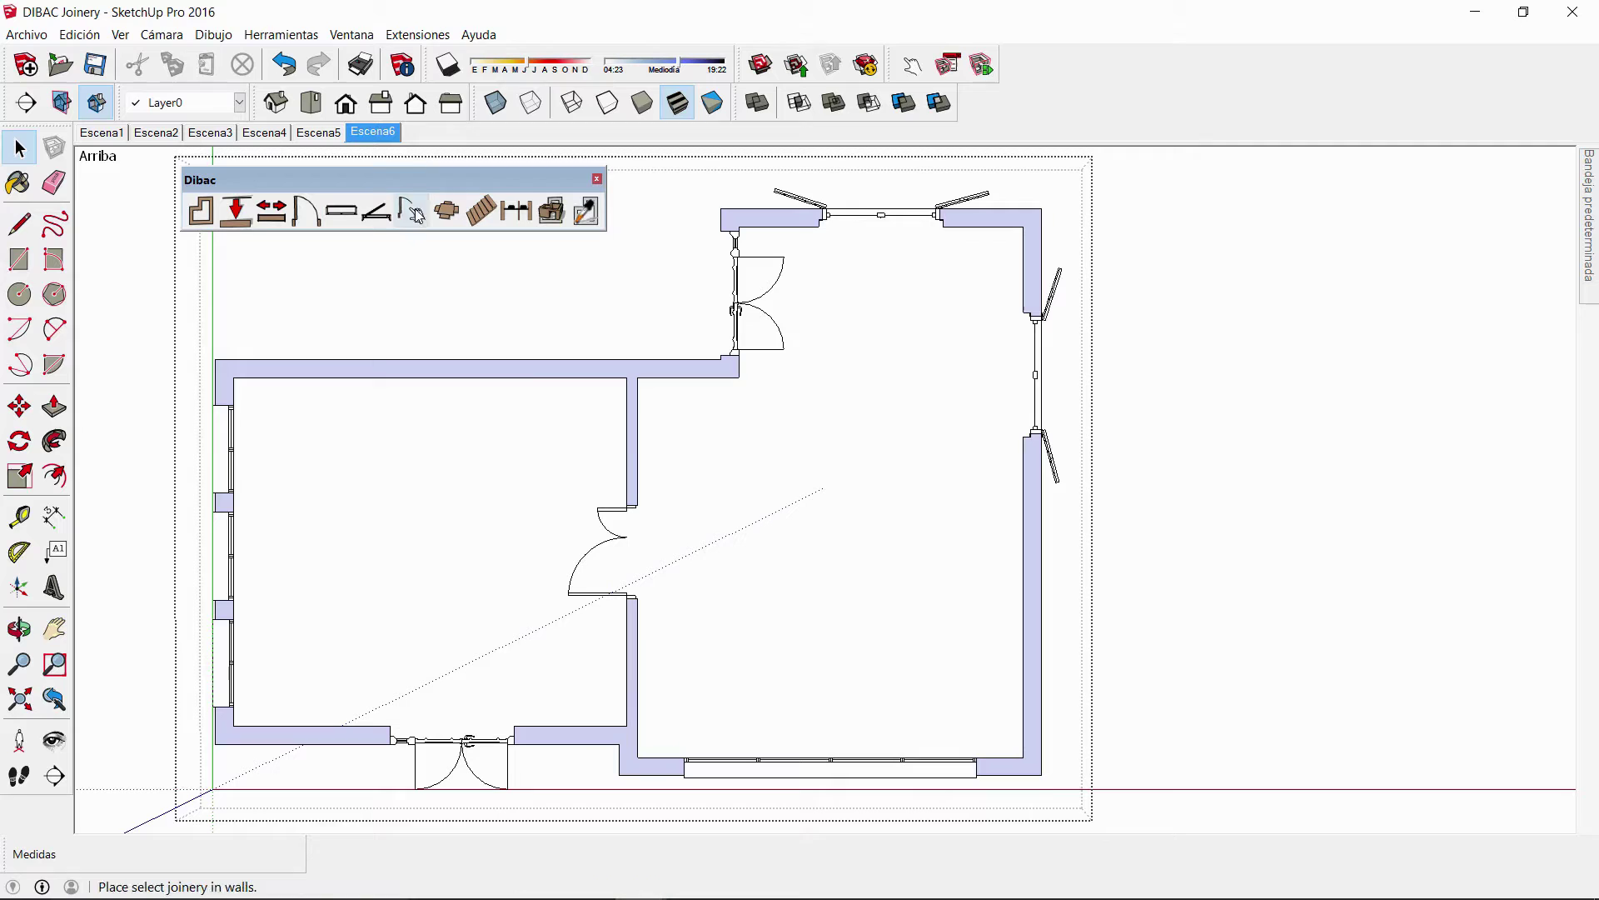
click(414, 216)
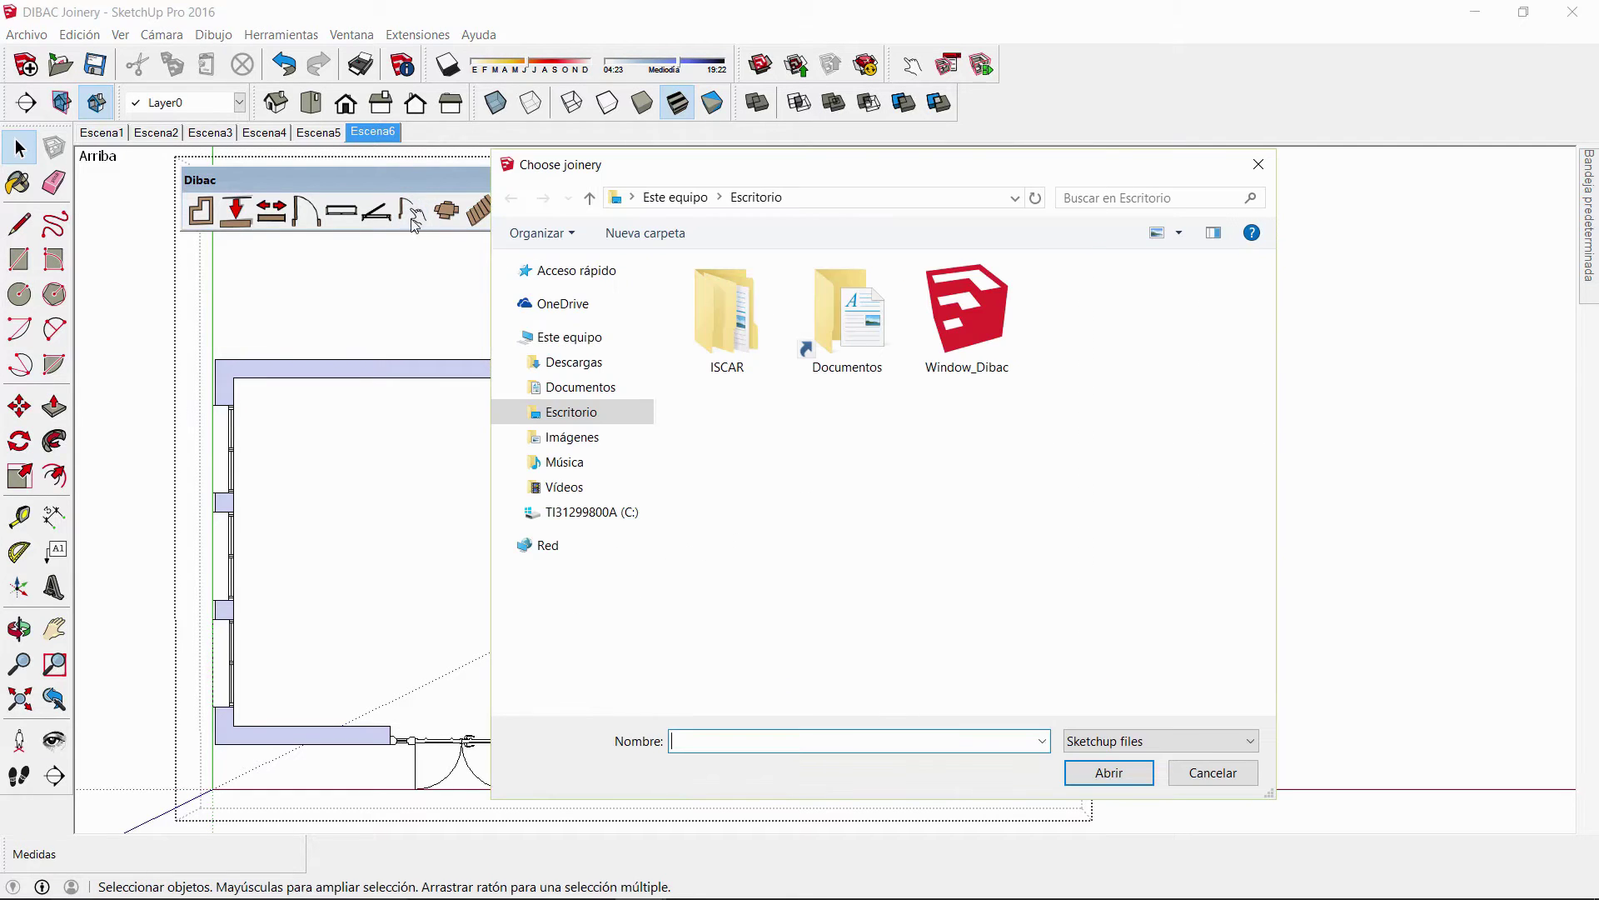
click(1006, 347)
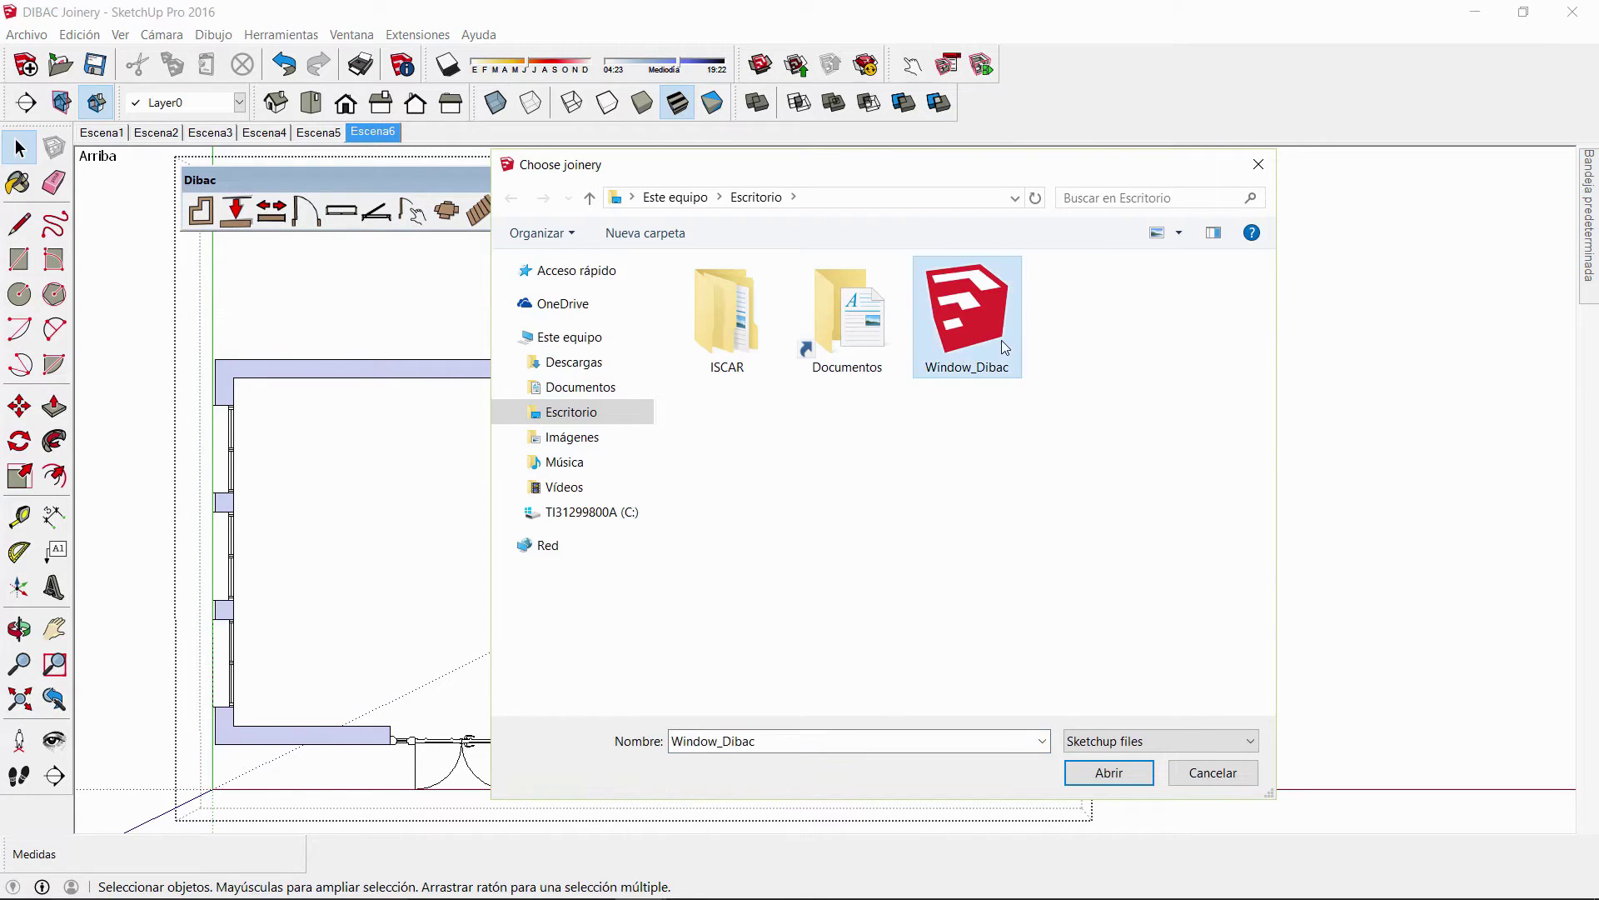
click(1116, 772)
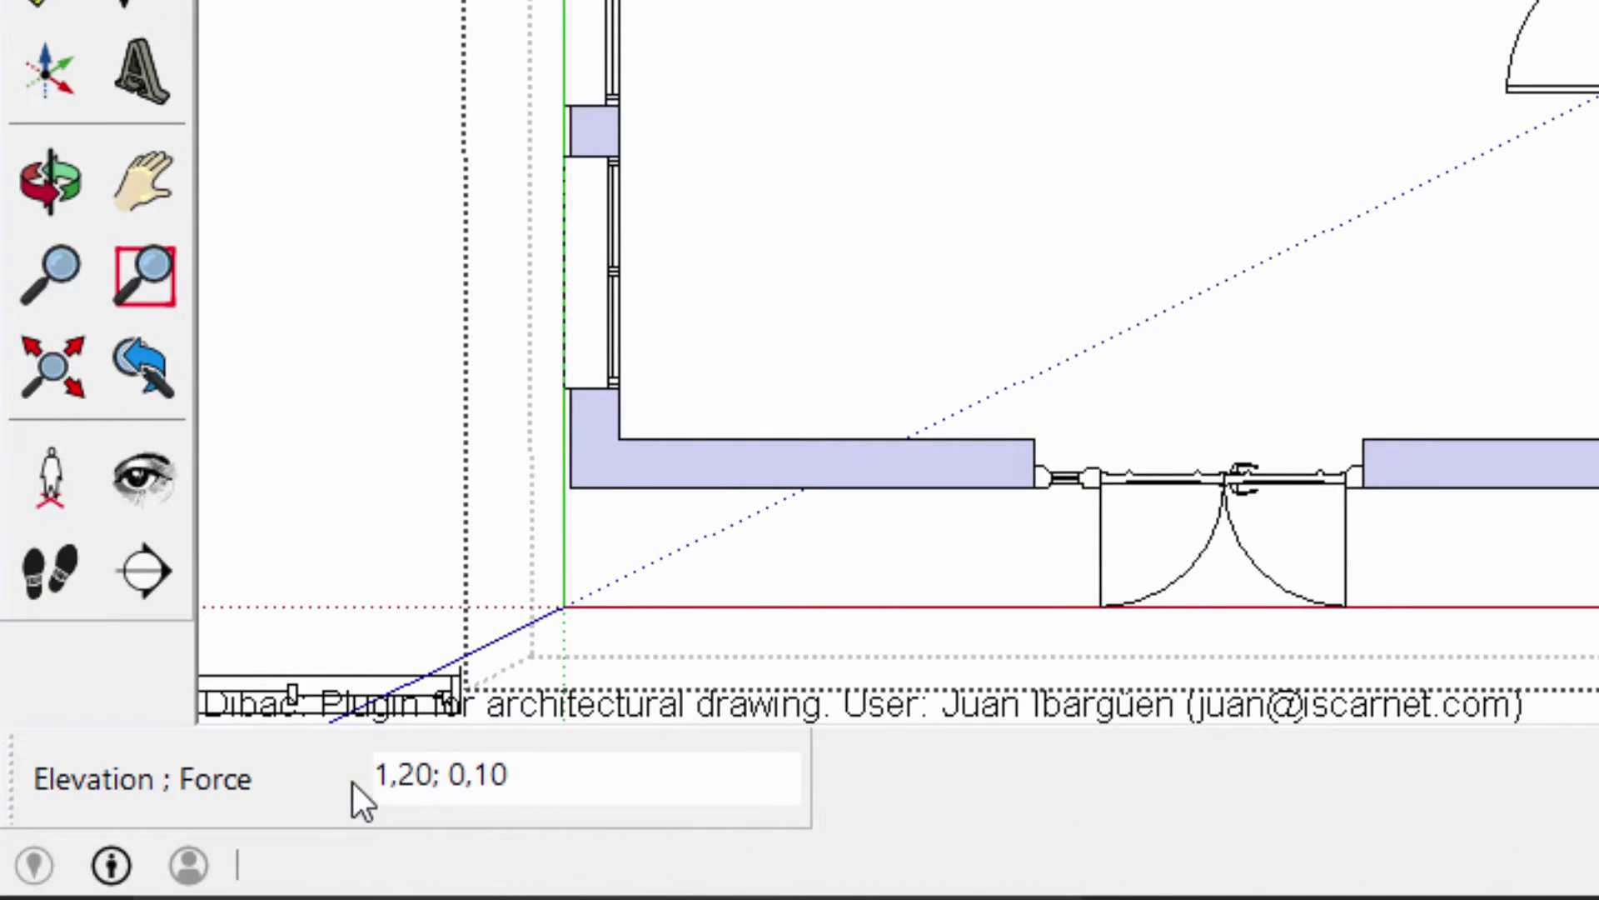
With elevation and force 1,20; 0,10, place two windows in the top wall and one in the right wall.
text(1,20; 0,10)
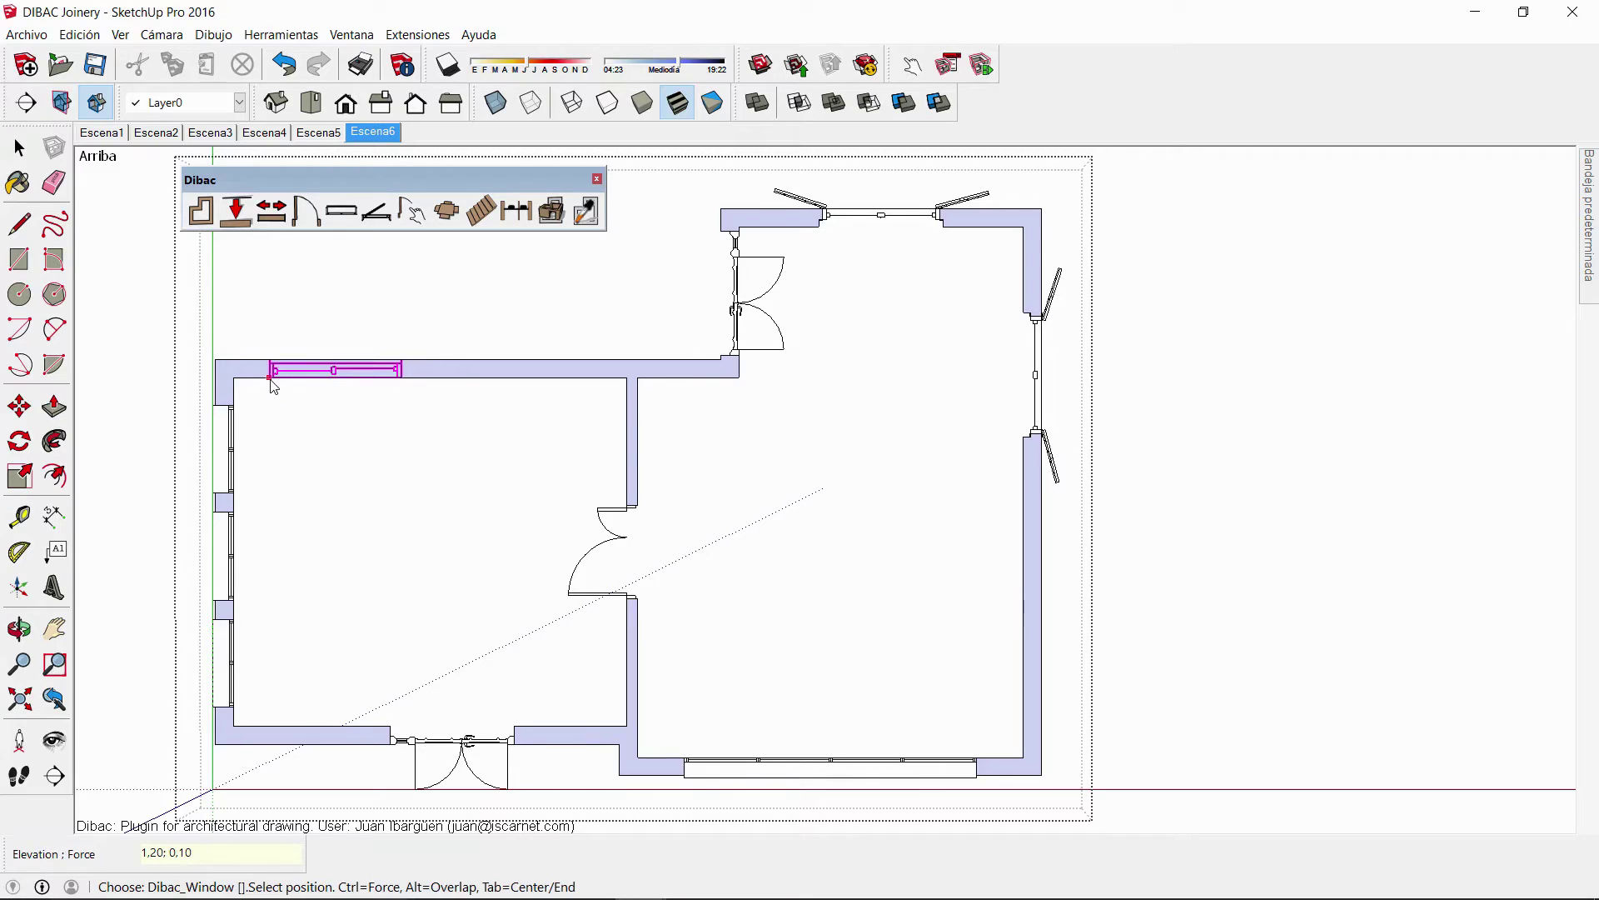
click(271, 379)
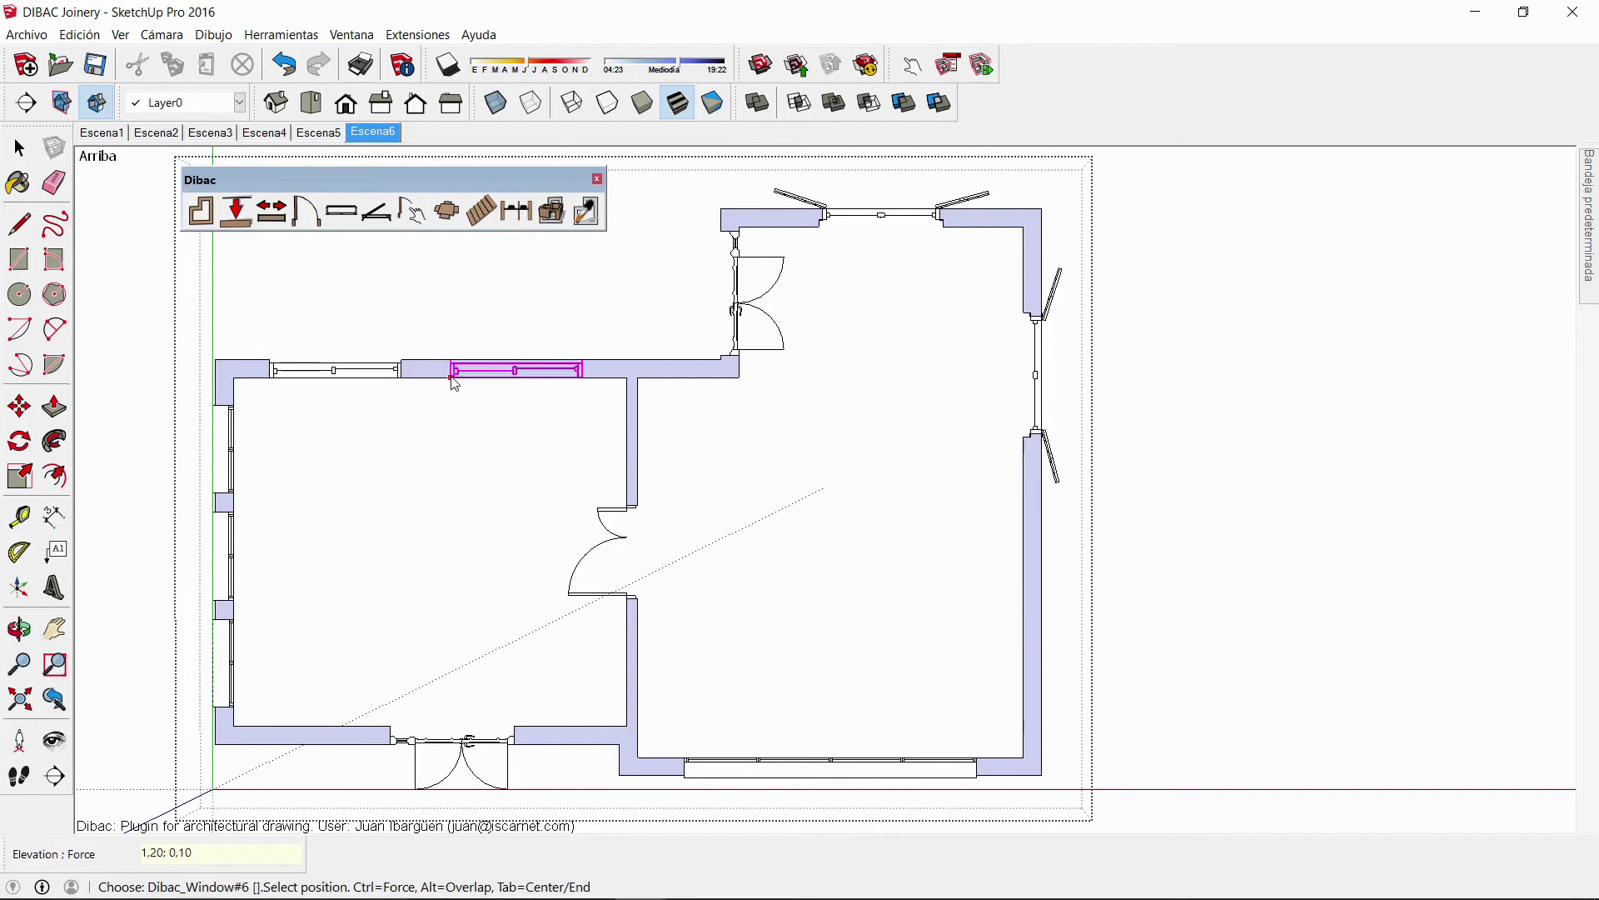
click(460, 382)
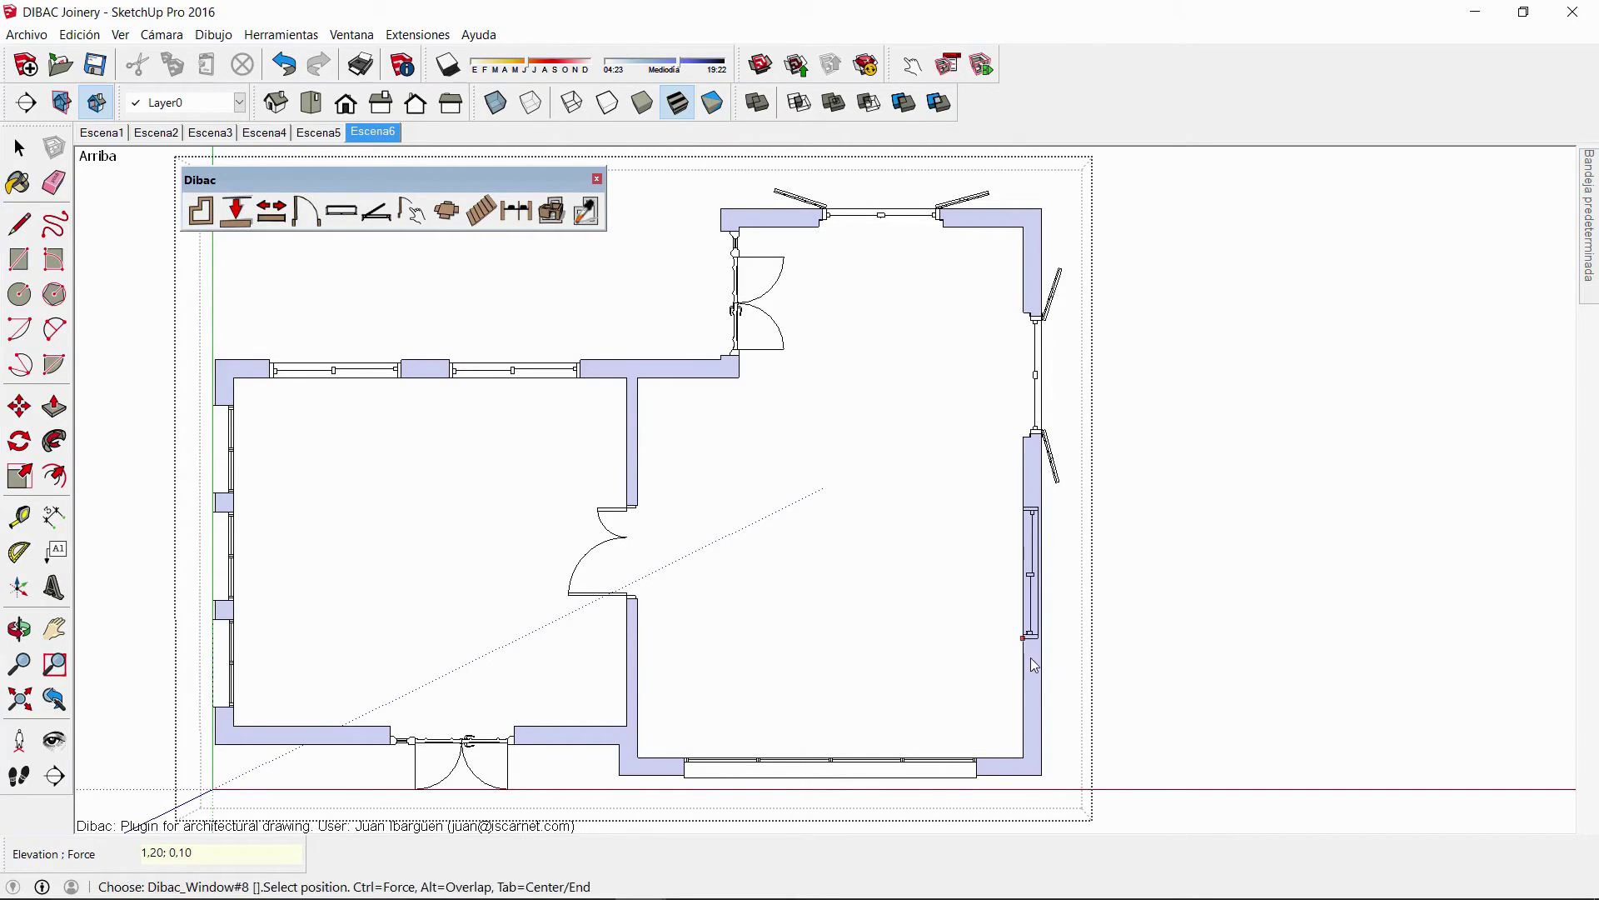
click(1026, 719)
key(space)
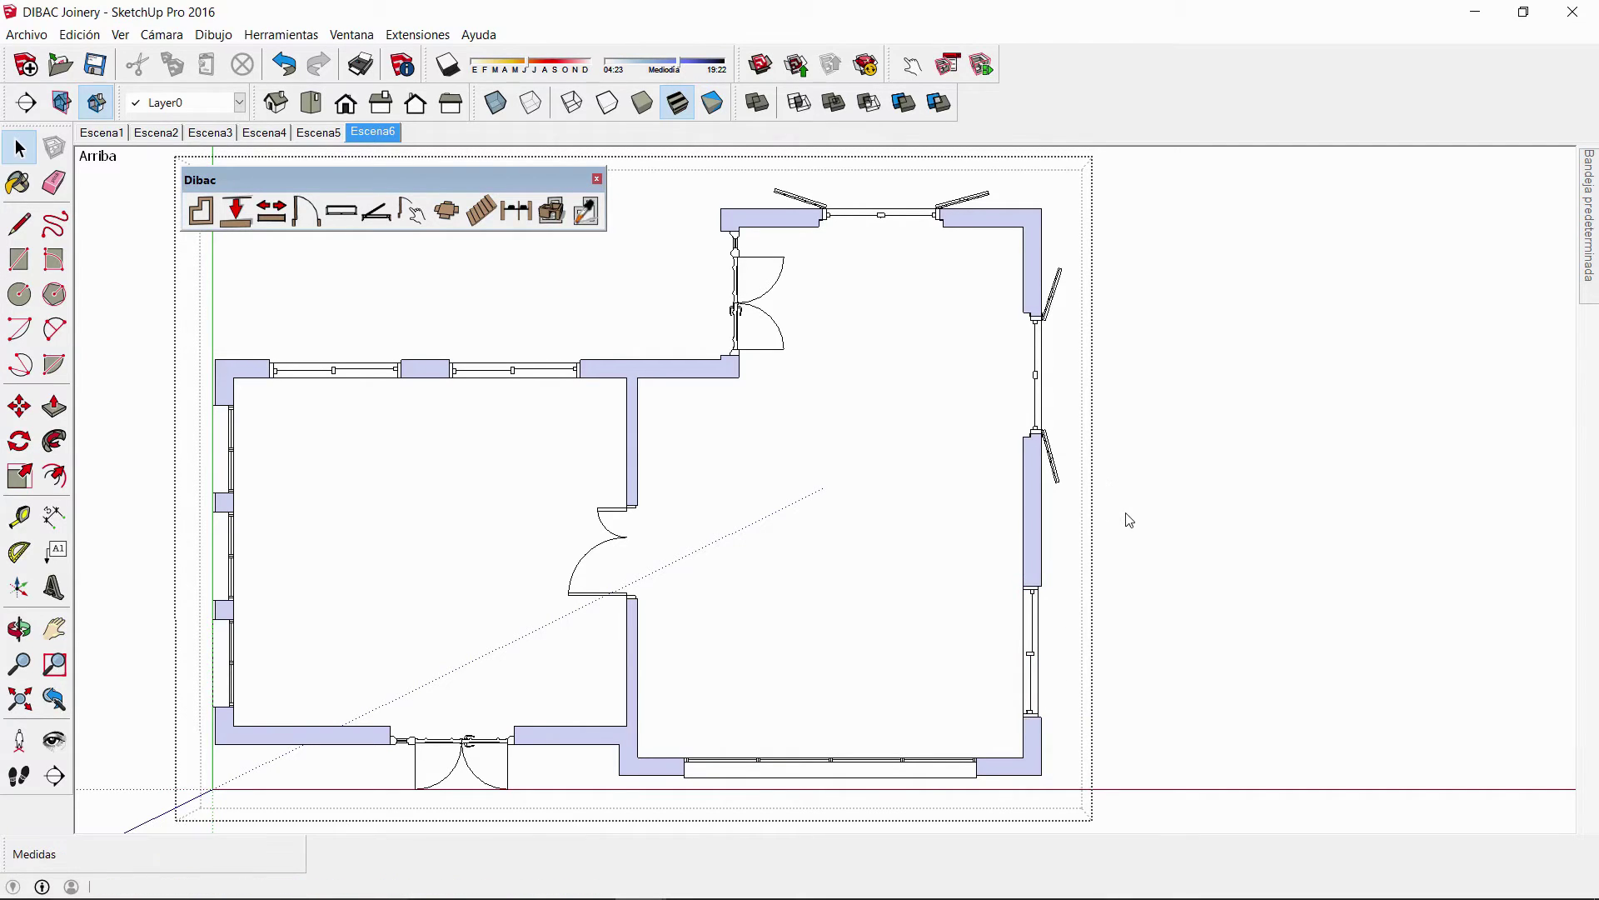
click(1116, 518)
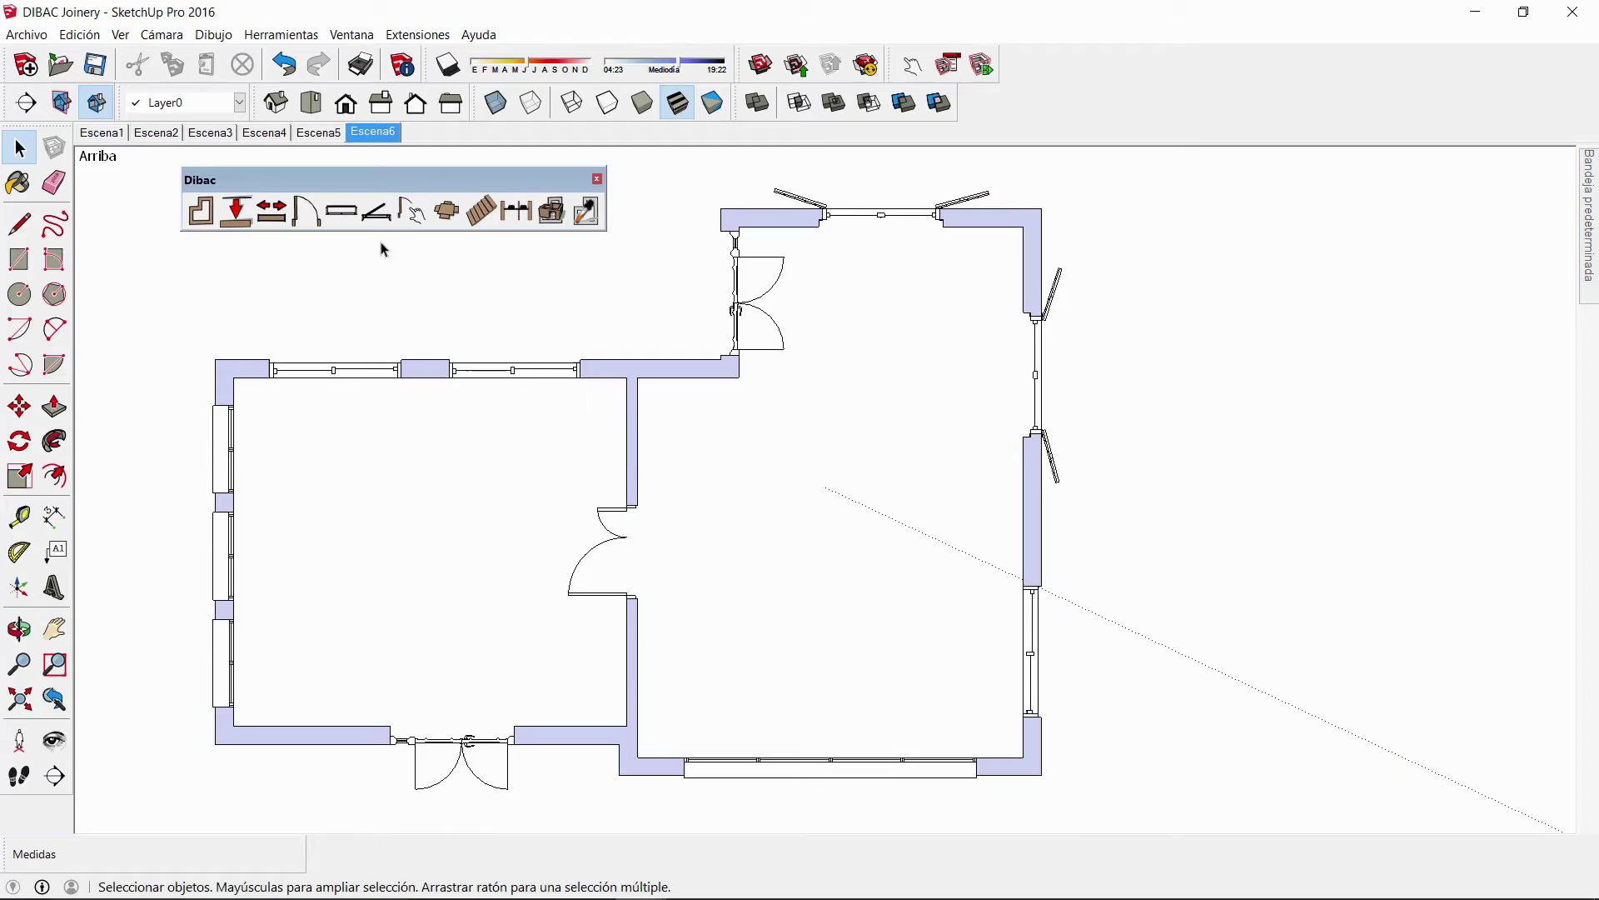
Convert the selected floor plan to 3D walls, then orbit and zoom to the window wall.
click(591, 370)
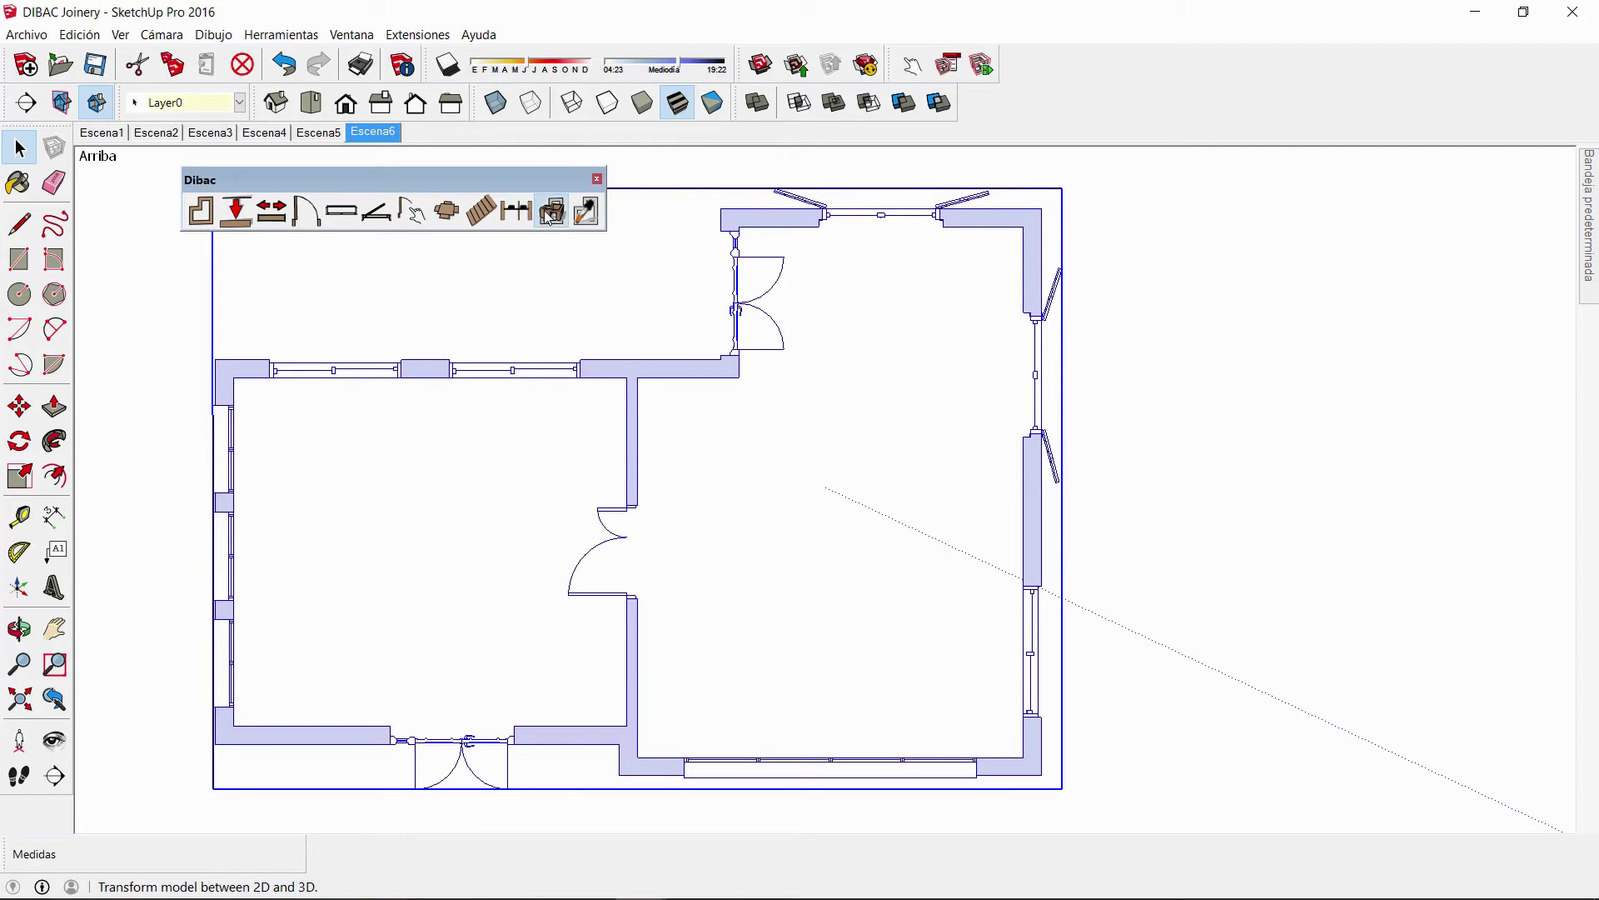
middle_drag(753, 557, 1115, 418)
click(1200, 447)
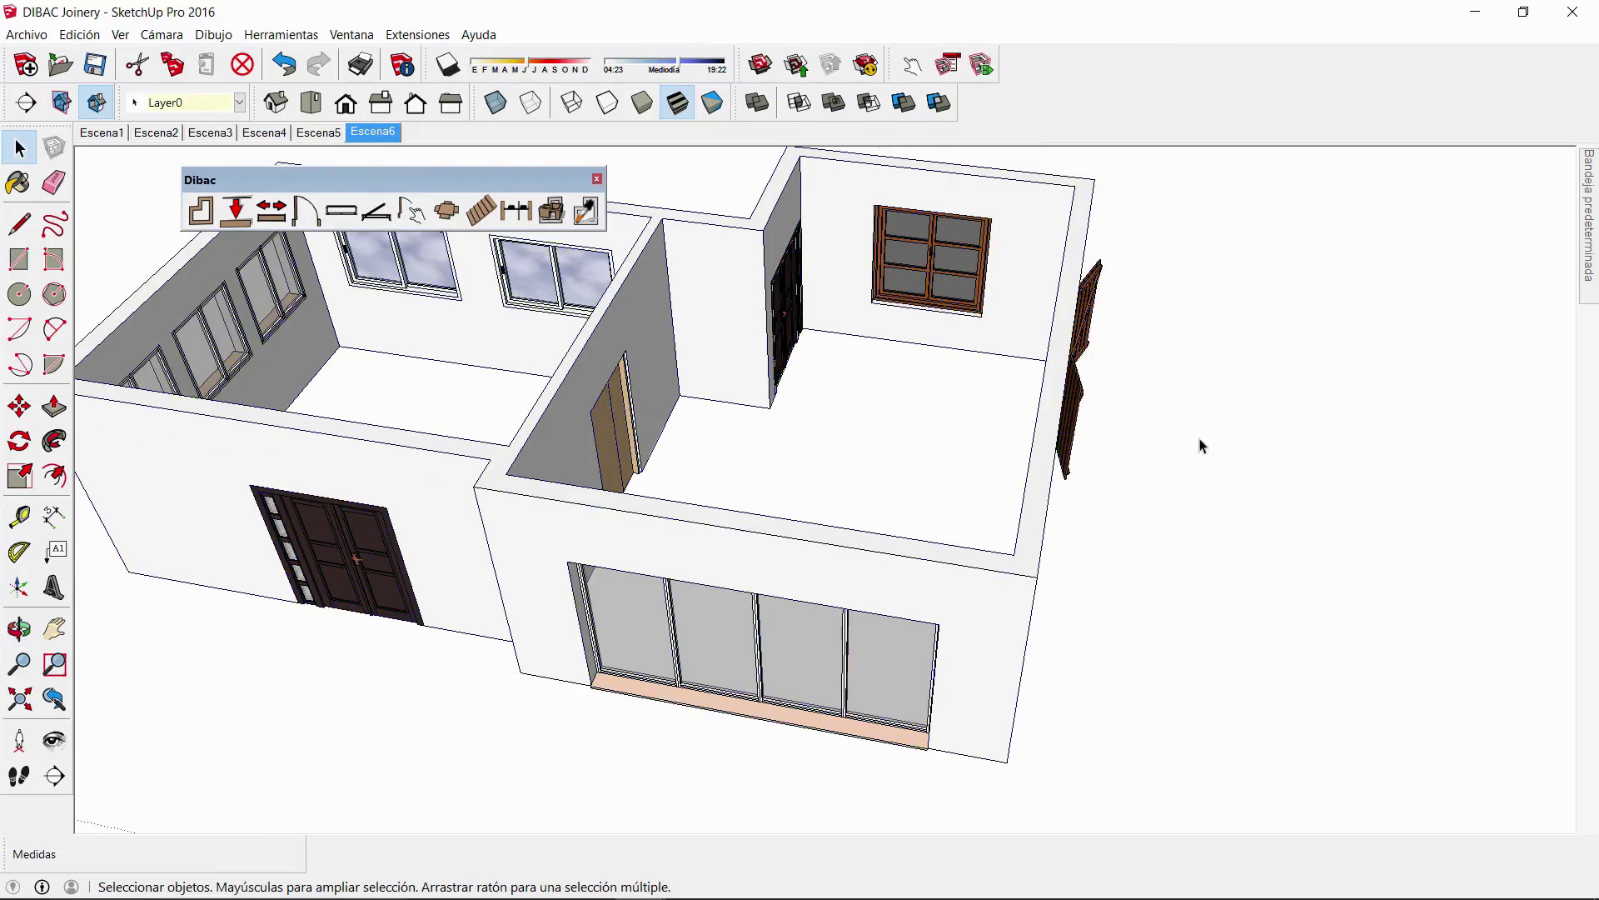
middle_drag(700, 391, 1127, 387)
middle_drag(695, 430, 641, 441)
scroll(1135, 475, up, 3)
Move the small sliding window about 1,43 to the left along its wall.
click(655, 448)
double_click(656, 447)
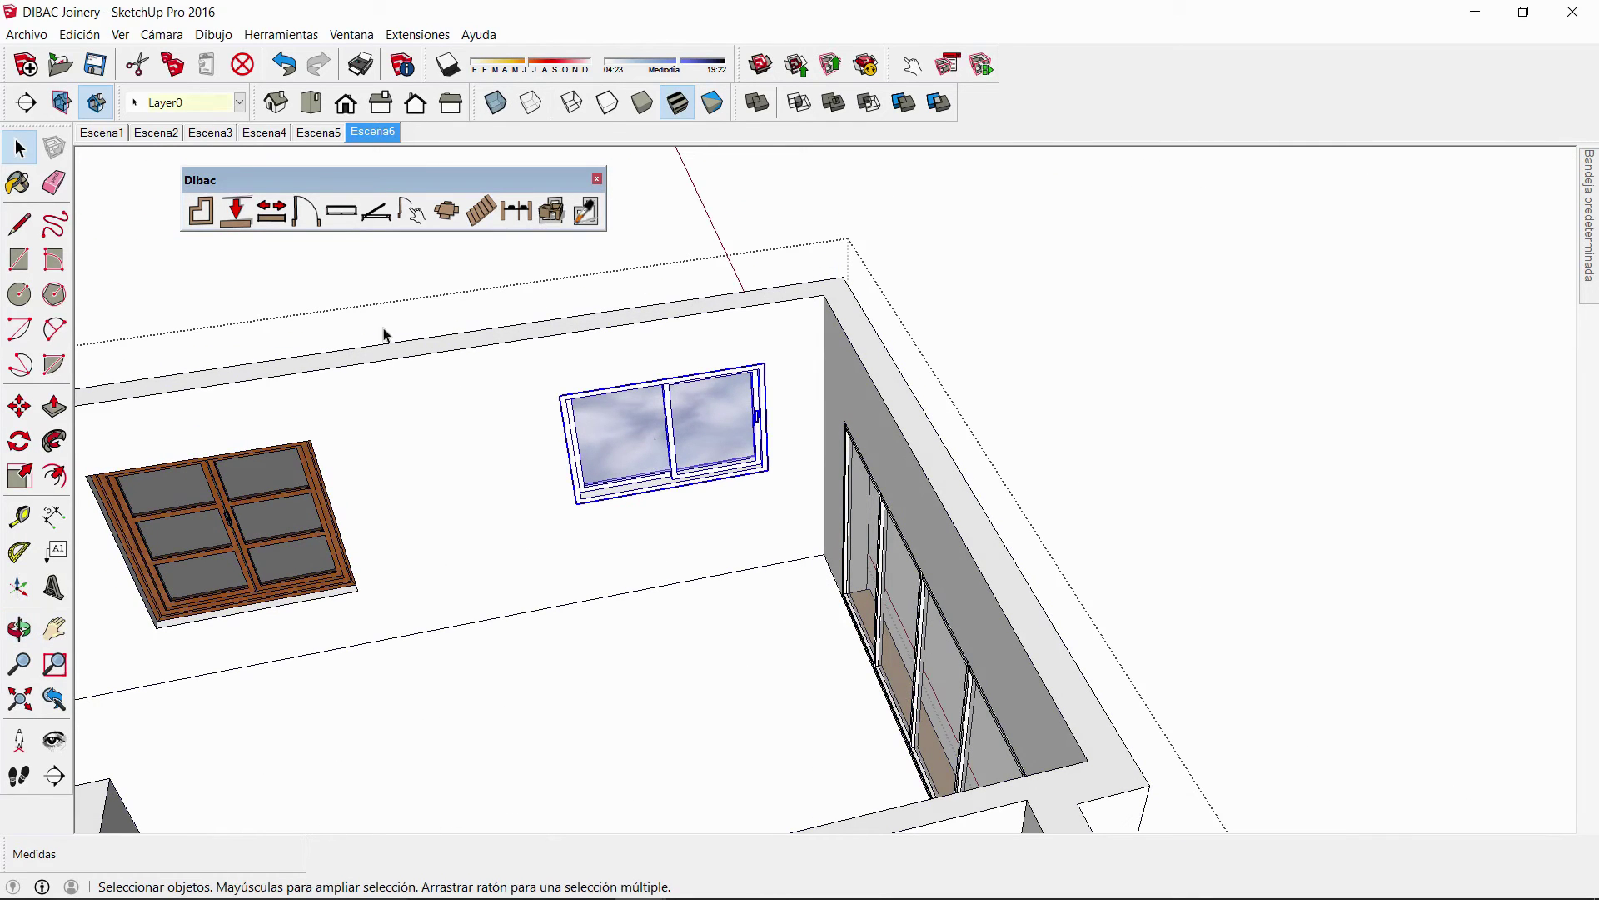
key(m)
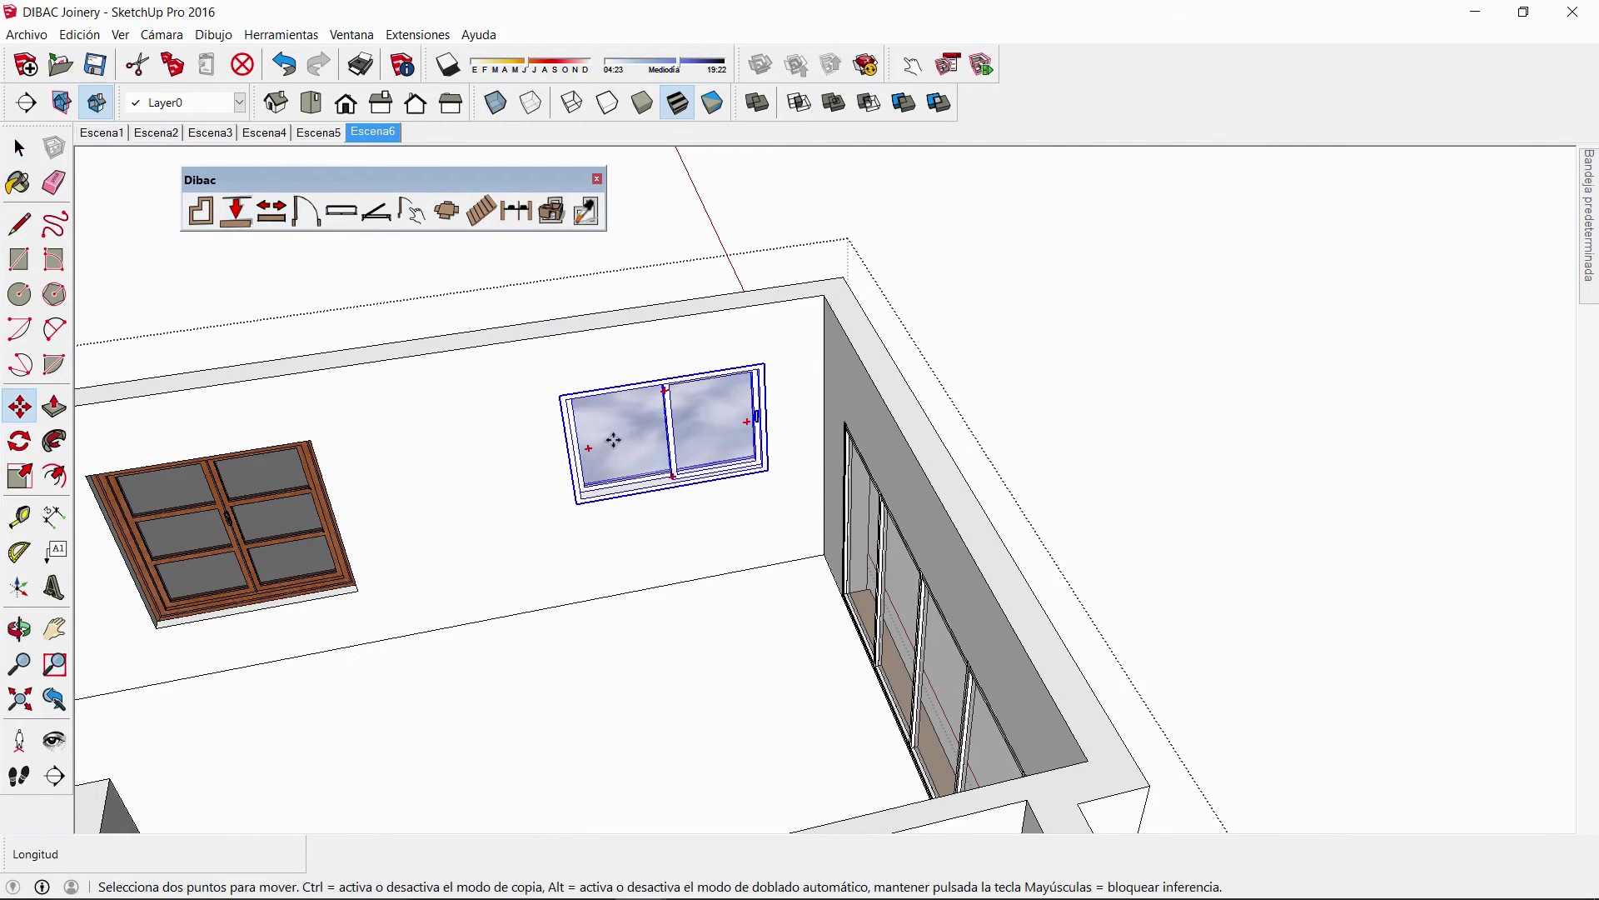
click(613, 440)
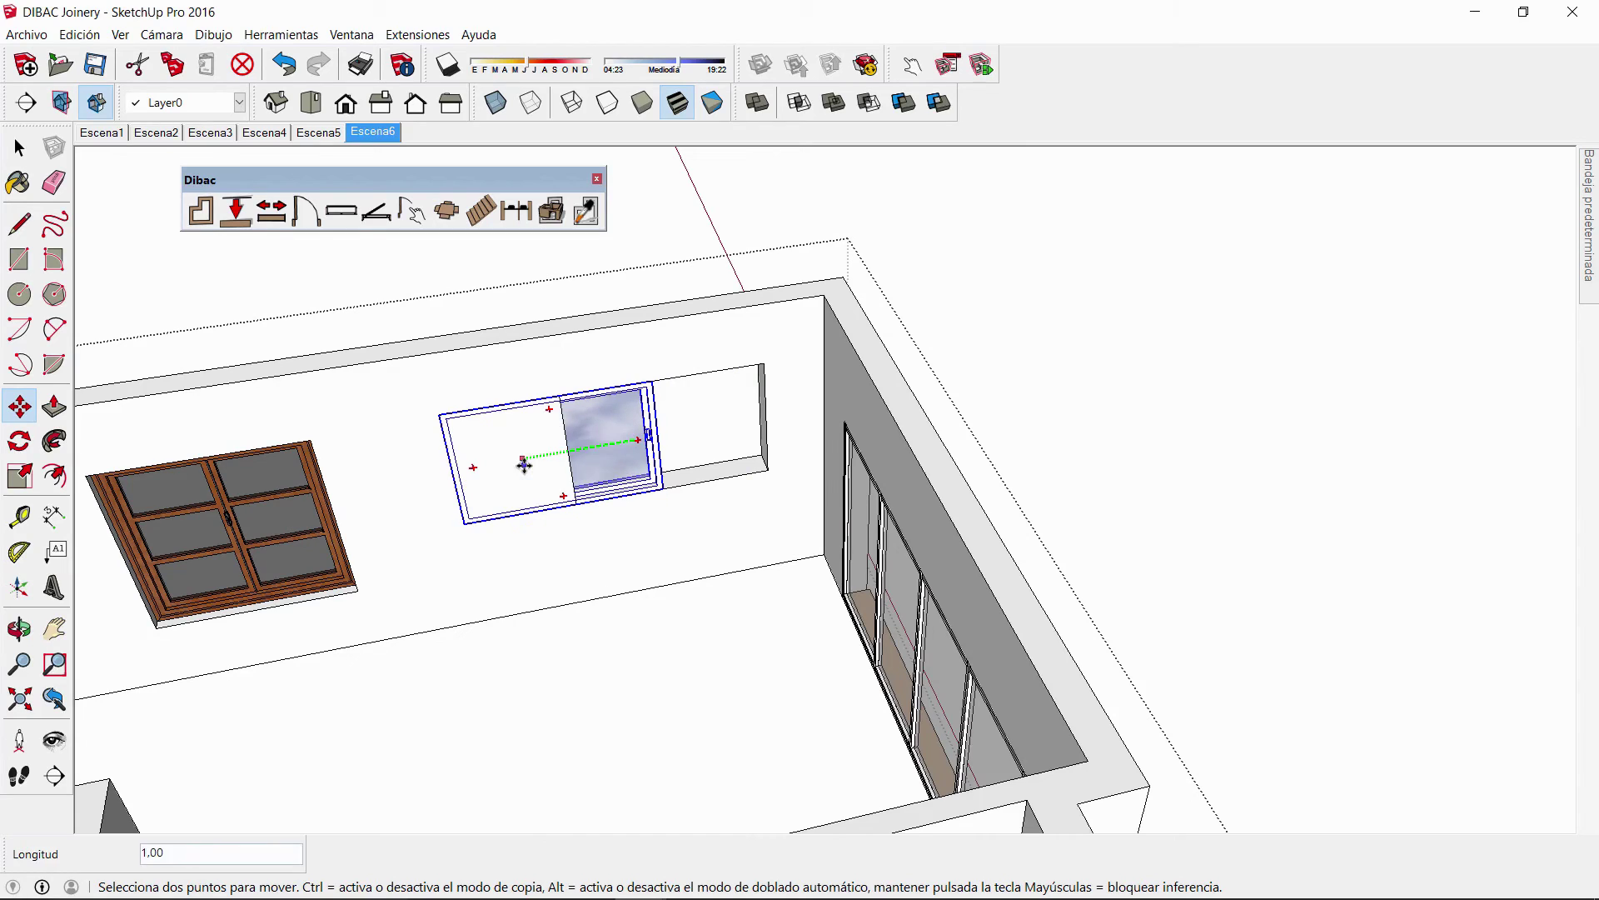
click(474, 474)
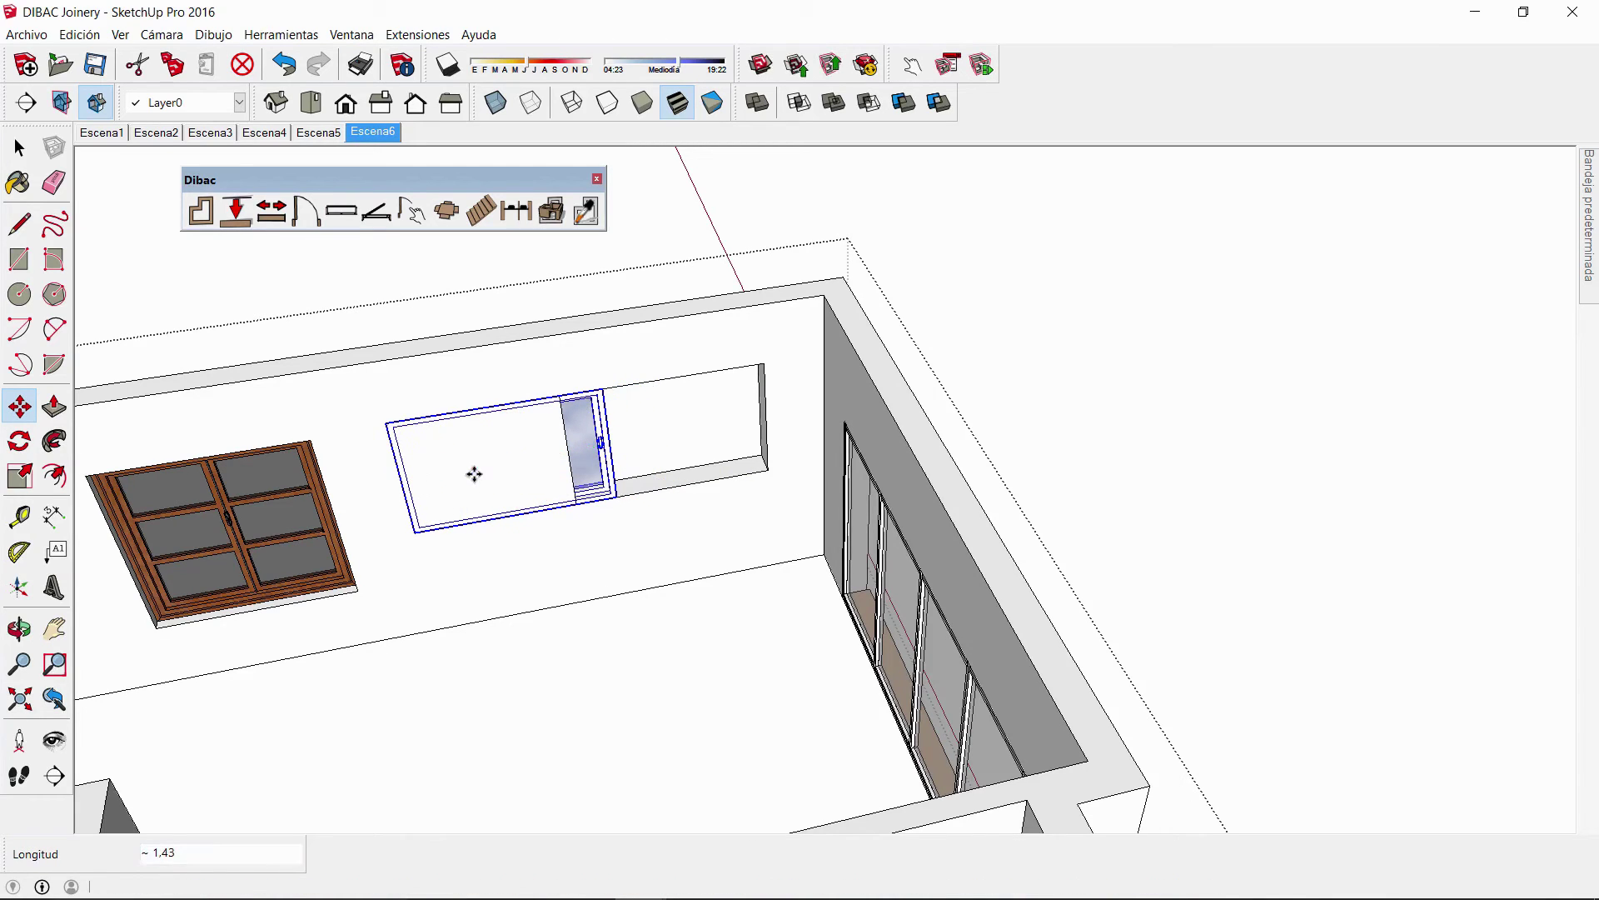
Select the whole model and switch it to a 2D floor plan.
key(space)
click(792, 428)
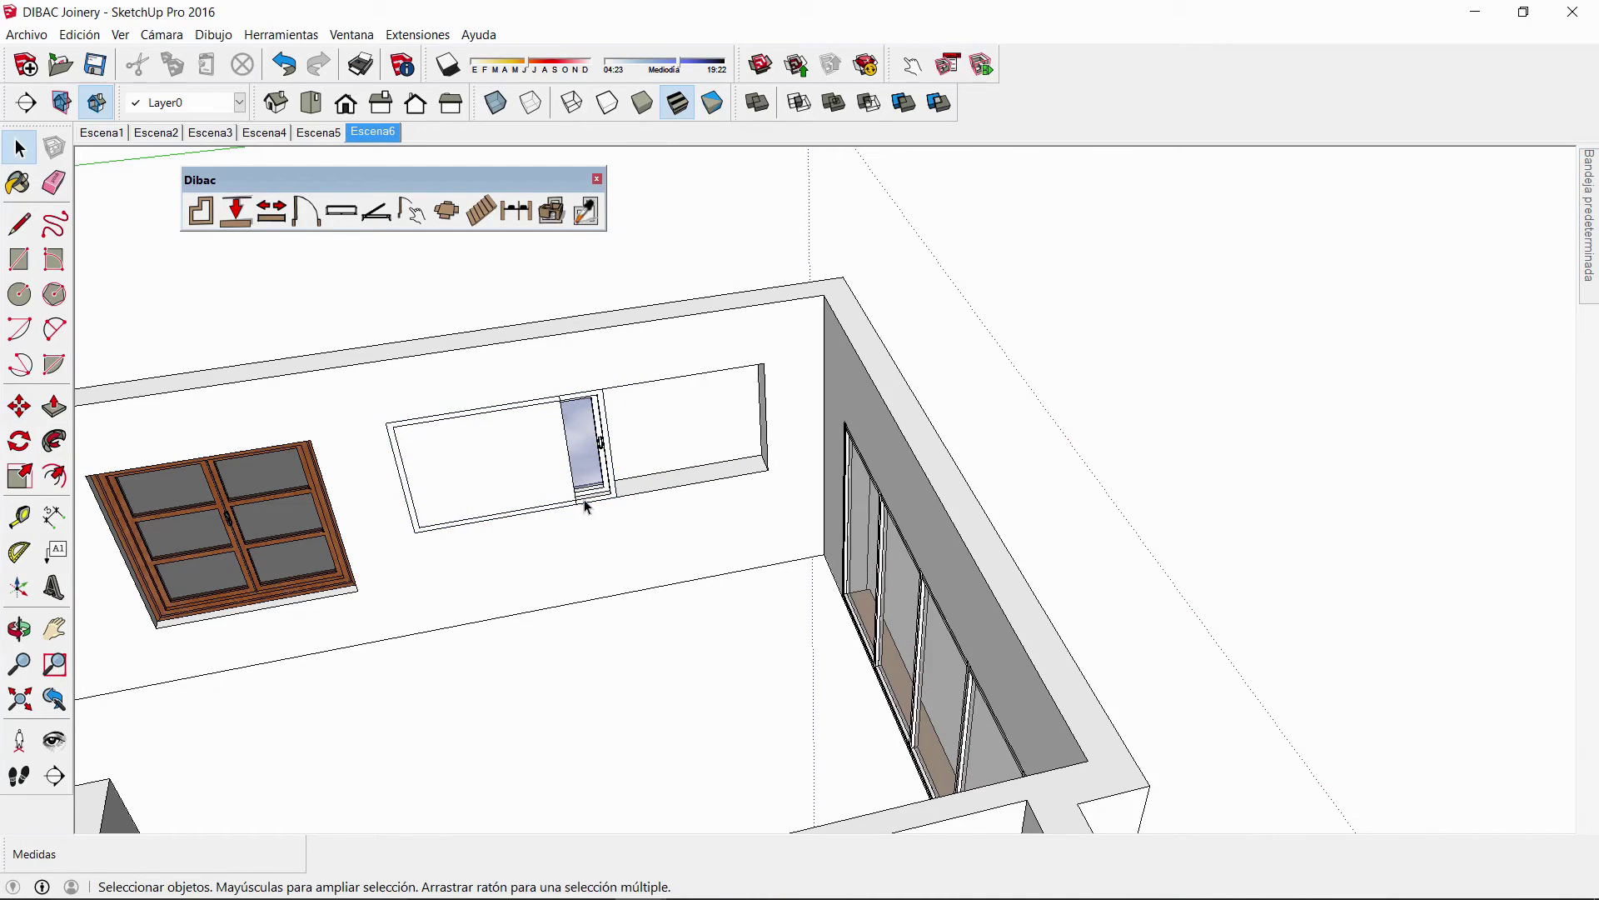
key(ctrl+a)
click(548, 214)
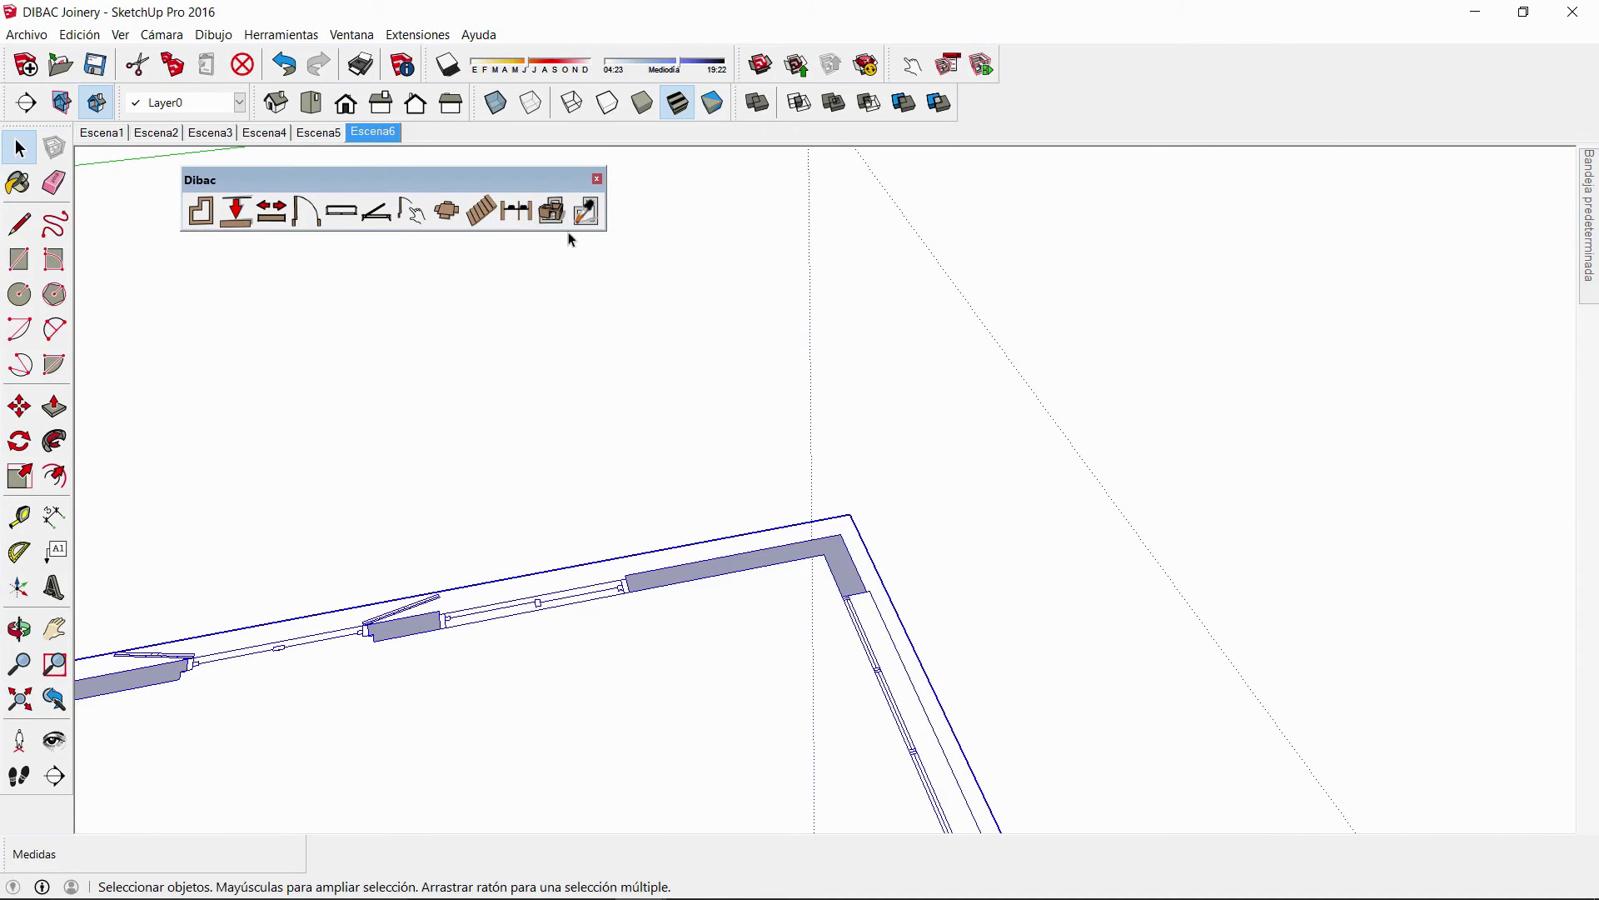
Rebuild the house in 3D and orbit to see the relocated window's new wall opening.
click(550, 211)
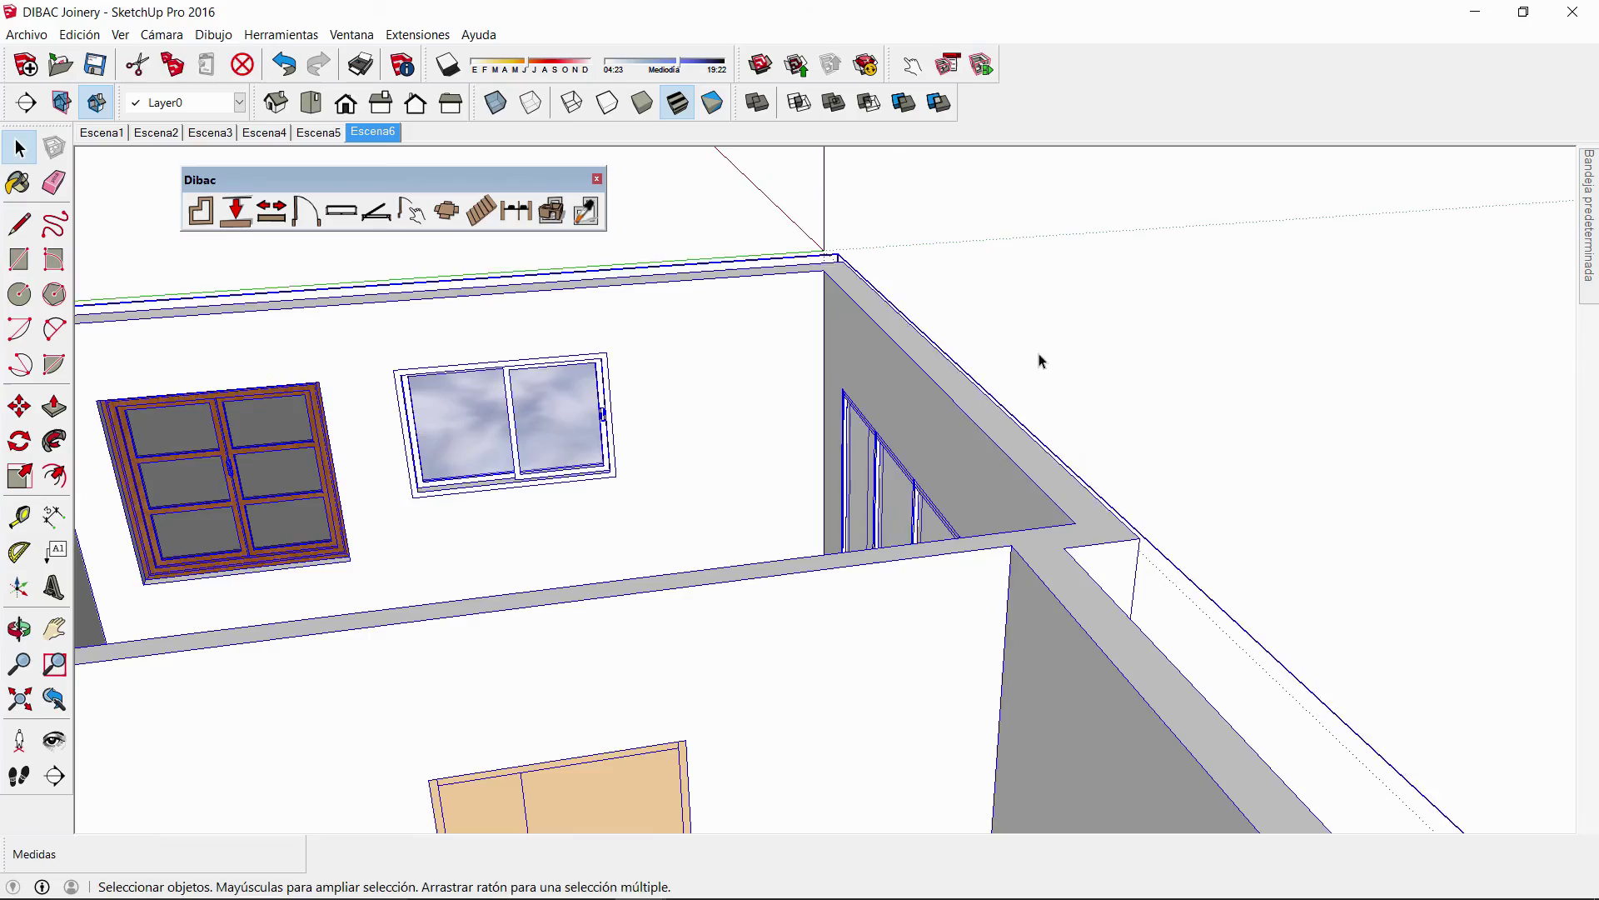
middle_drag(1041, 361, 494, 434)
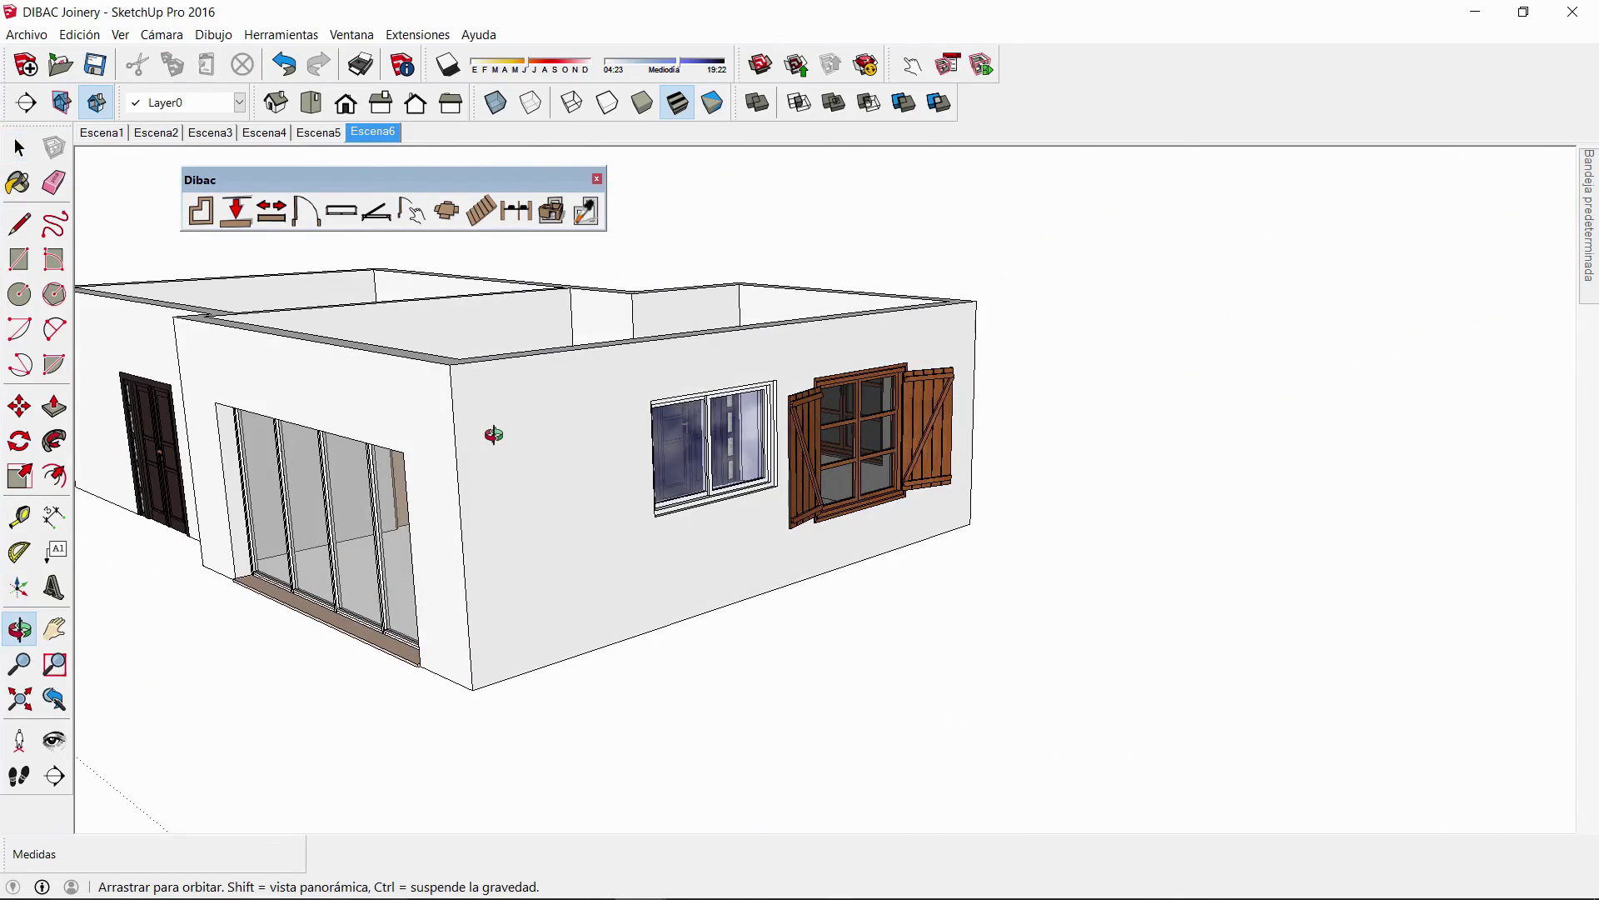